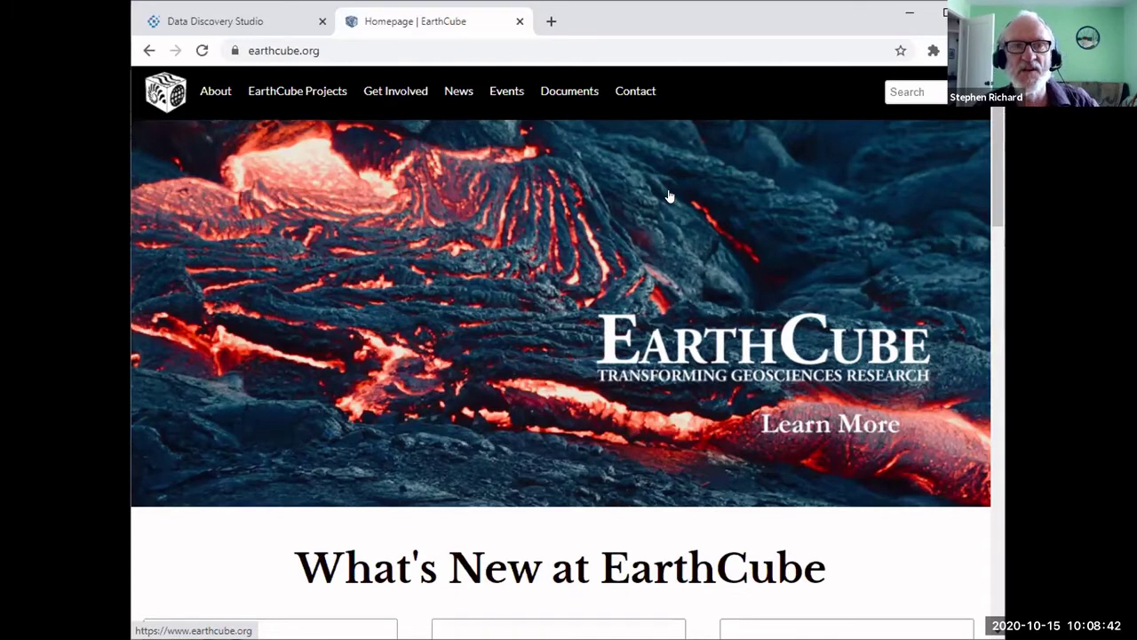
# Load datadiscoverystudio.org in Chrome to bring up the geoportal's dataset results.
pyautogui.click(342, 46)
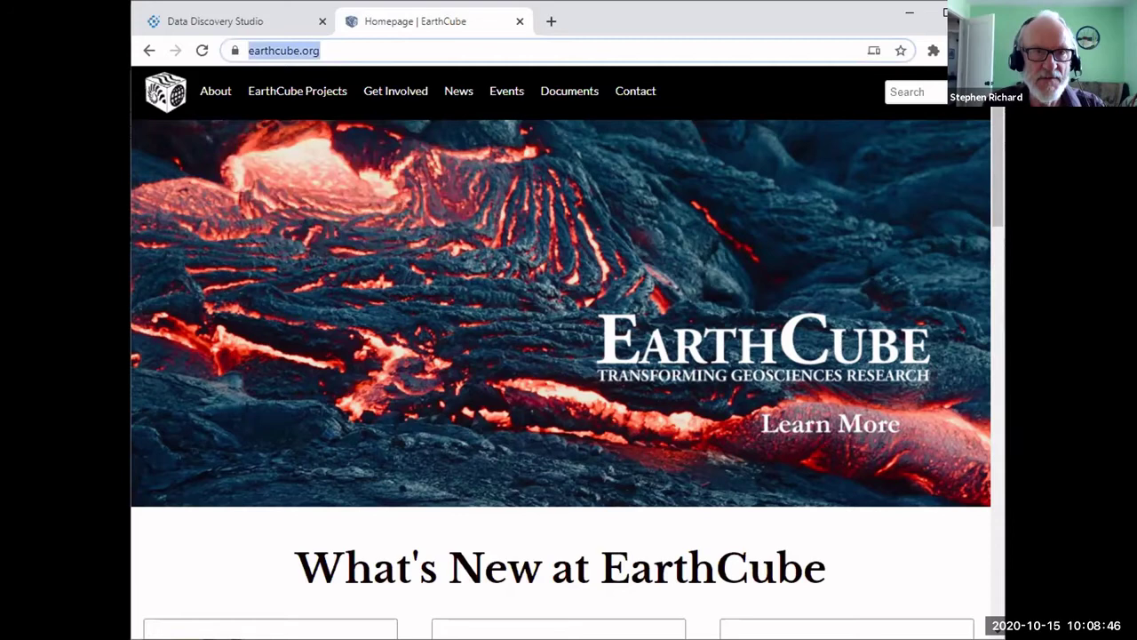
pyautogui.hotkey('alt', 'Tab')
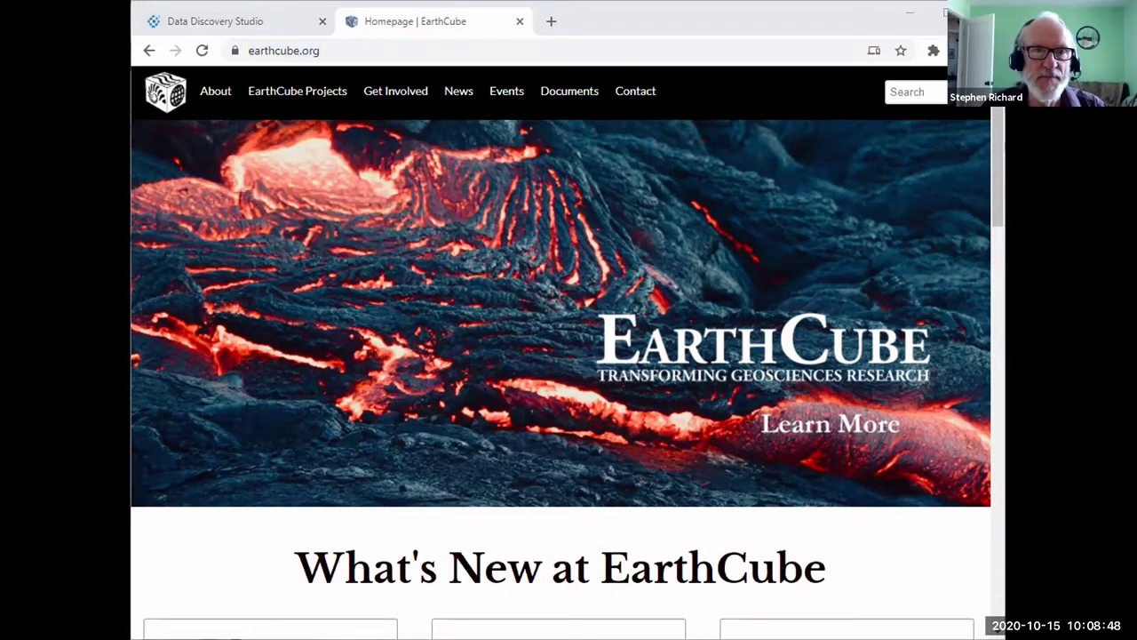
pyautogui.hotkey('alt', 'Tab')
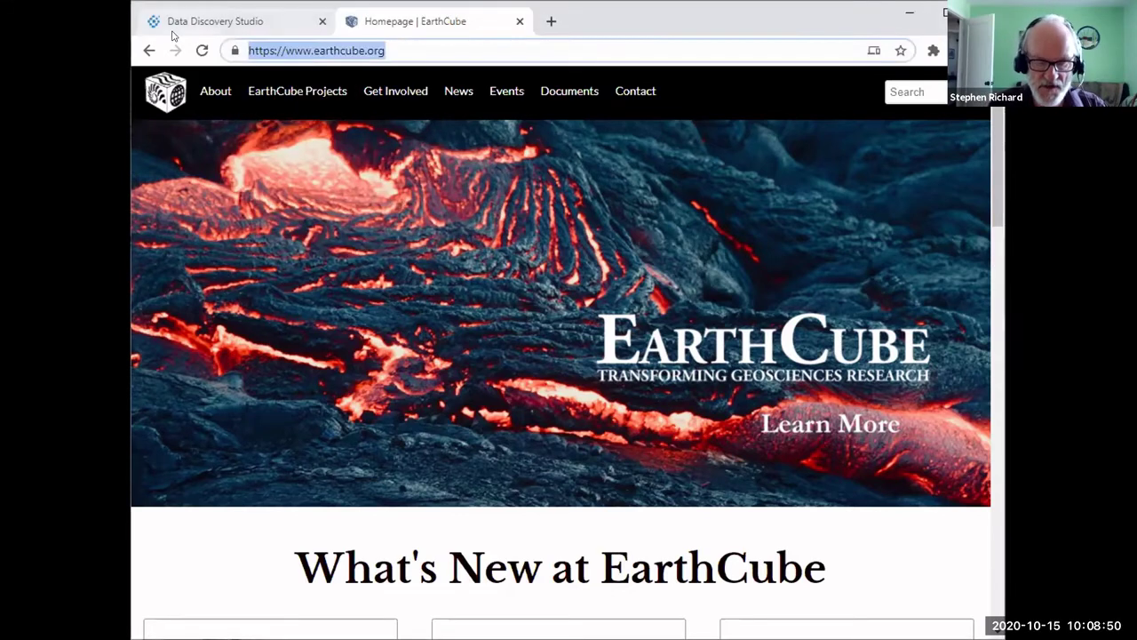
pyautogui.write('datadiscoverystudio')
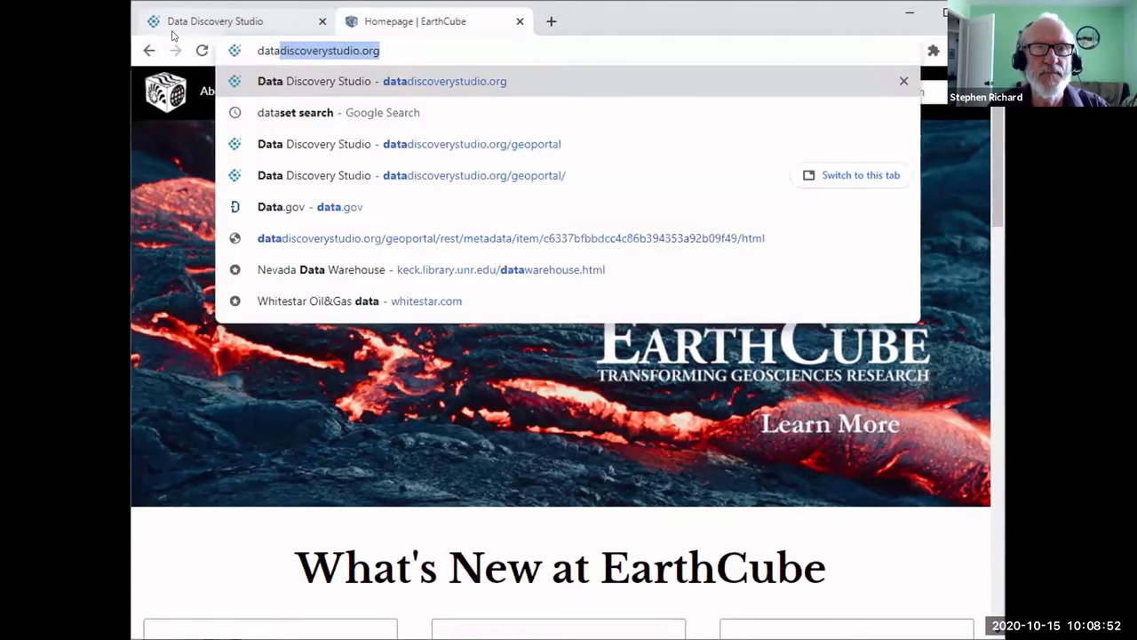
pyautogui.press('Return')
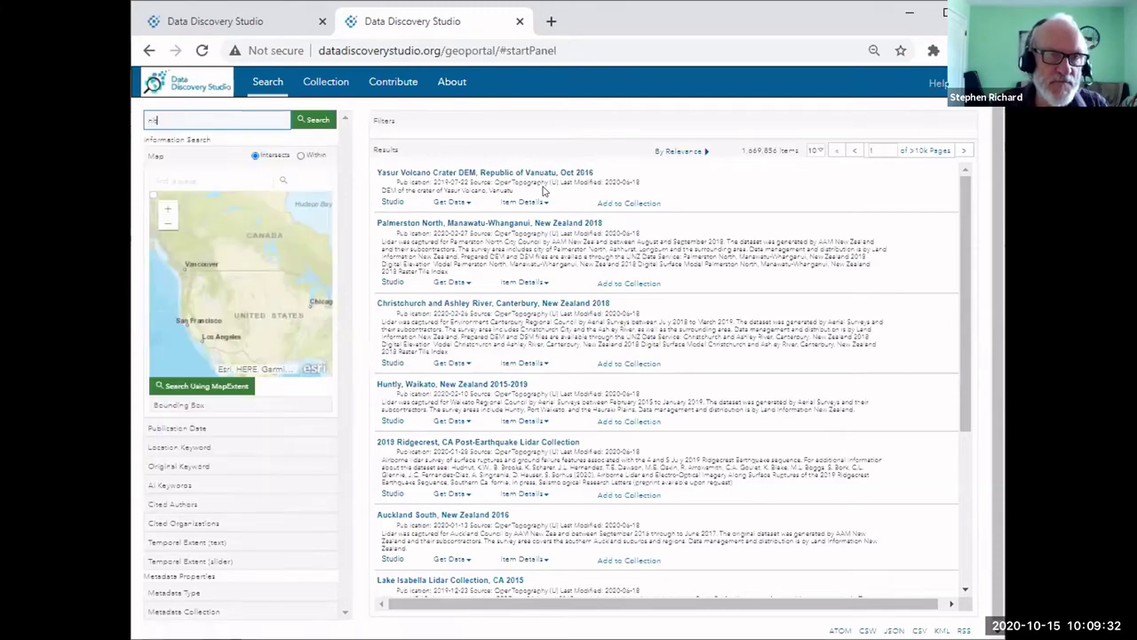
# Search for Nitrogen, returning 21,203 items led by 'The Nitrogen Cycle Game'.
pyautogui.write('itrogen')
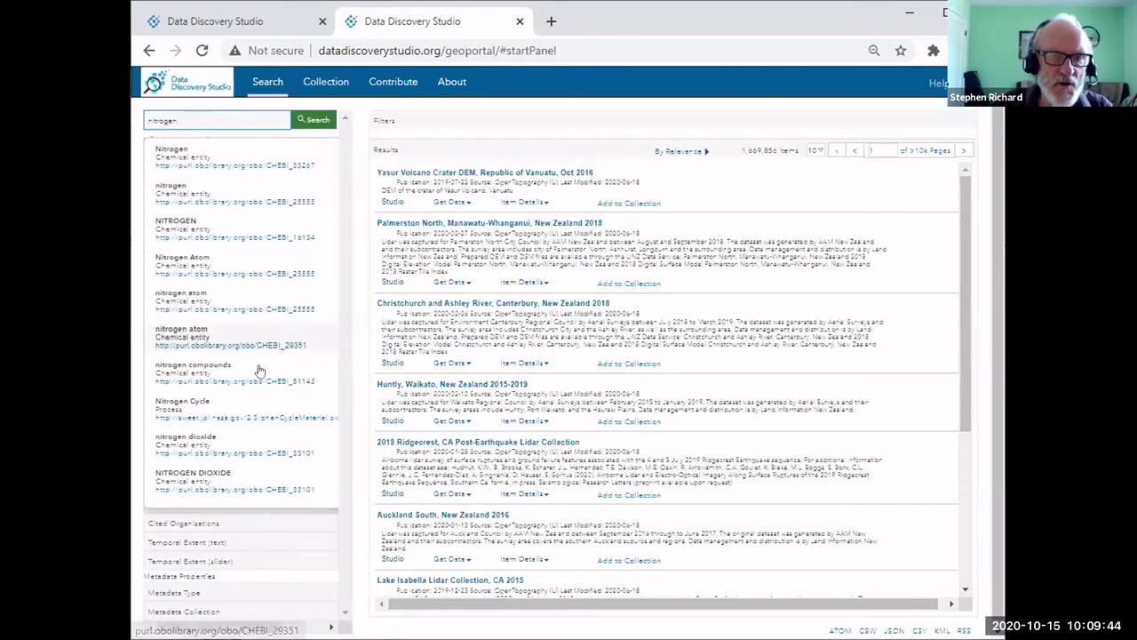
pyautogui.click(181, 158)
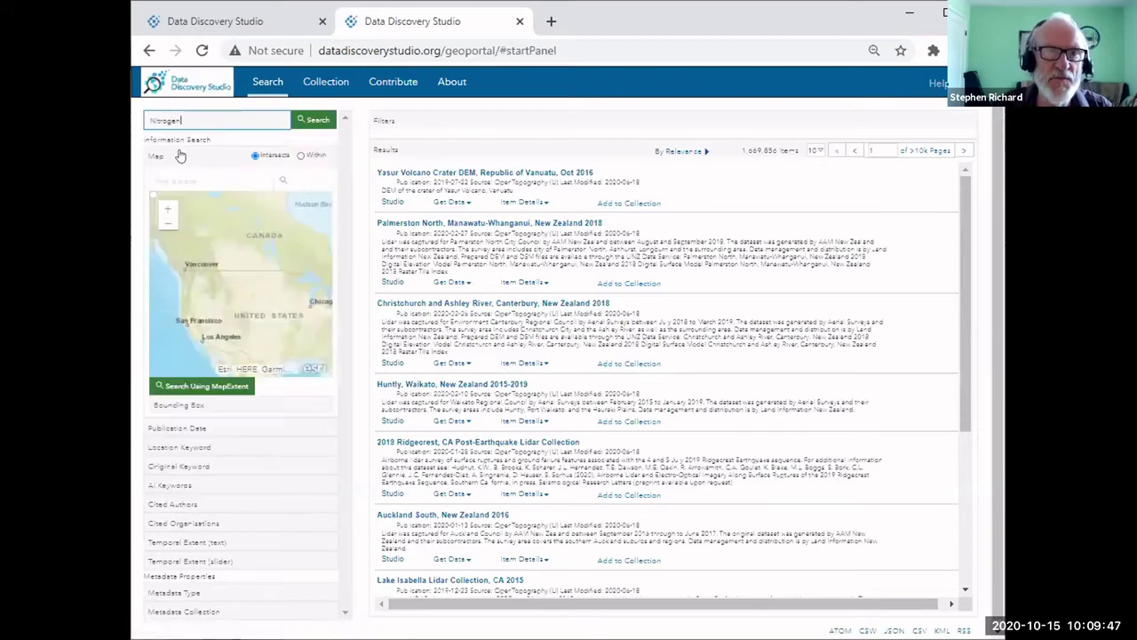
pyautogui.click(327, 125)
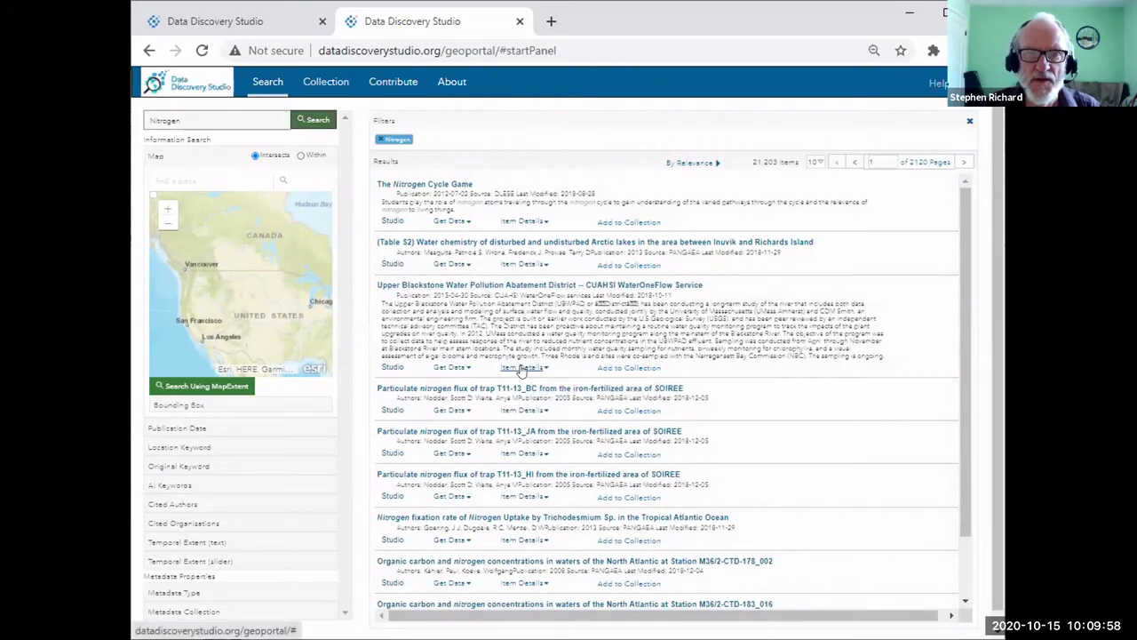
# Open the Upper Blackstone Water Pollution Abatement District record's full metadata in a new tab.
pyautogui.click(523, 368)
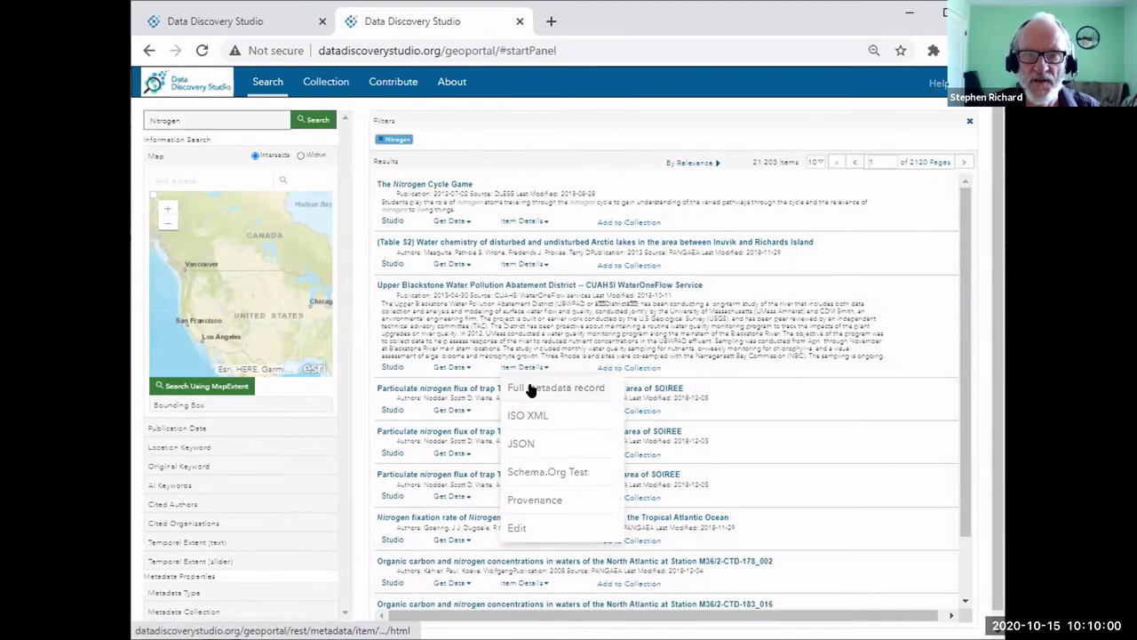
pyautogui.click(530, 391)
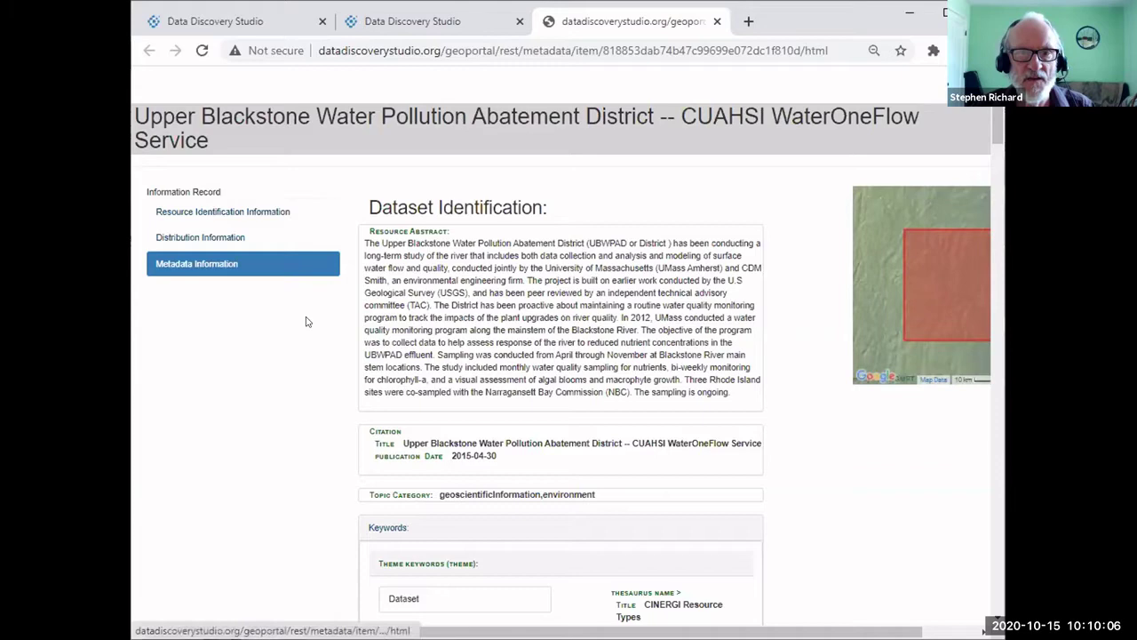
pyautogui.scroll(-3, 306, 322)
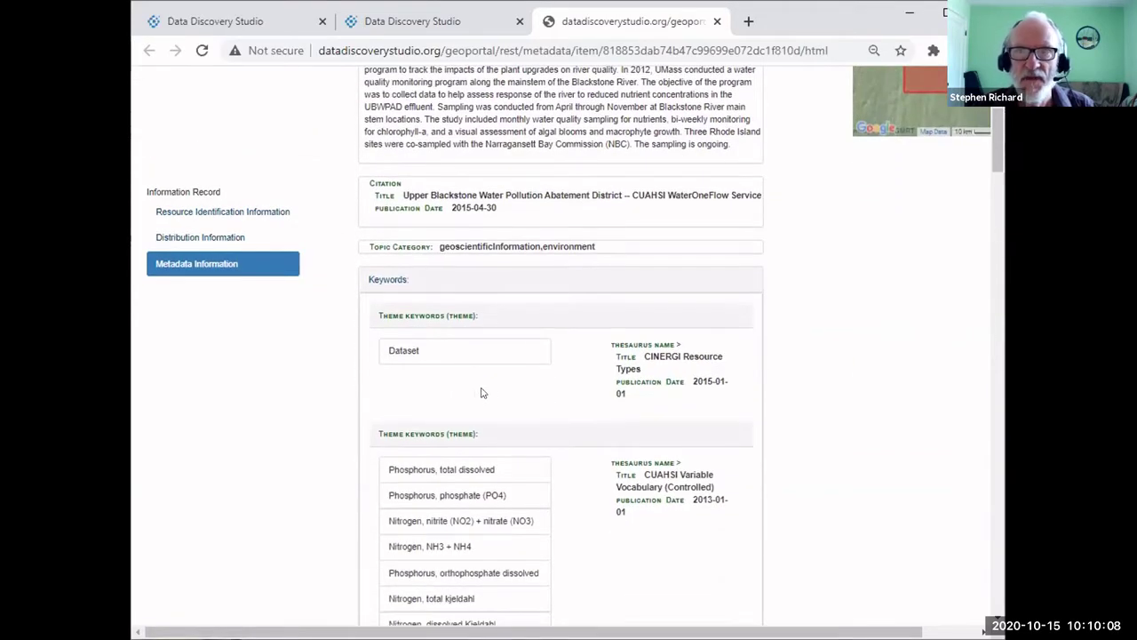
pyautogui.hscroll(2, 887, 353)
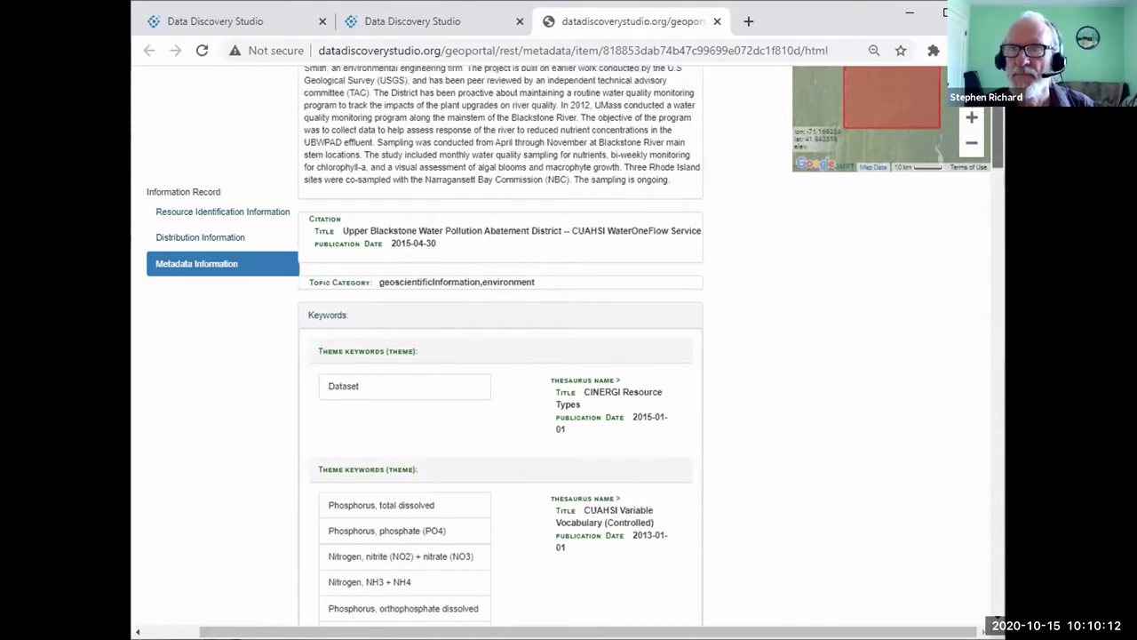
pyautogui.scroll(3, 977, 116)
# Zoom the record's footprint map in, then out to a regional view, and return to the Nitrogen results.
pyautogui.click(971, 332)
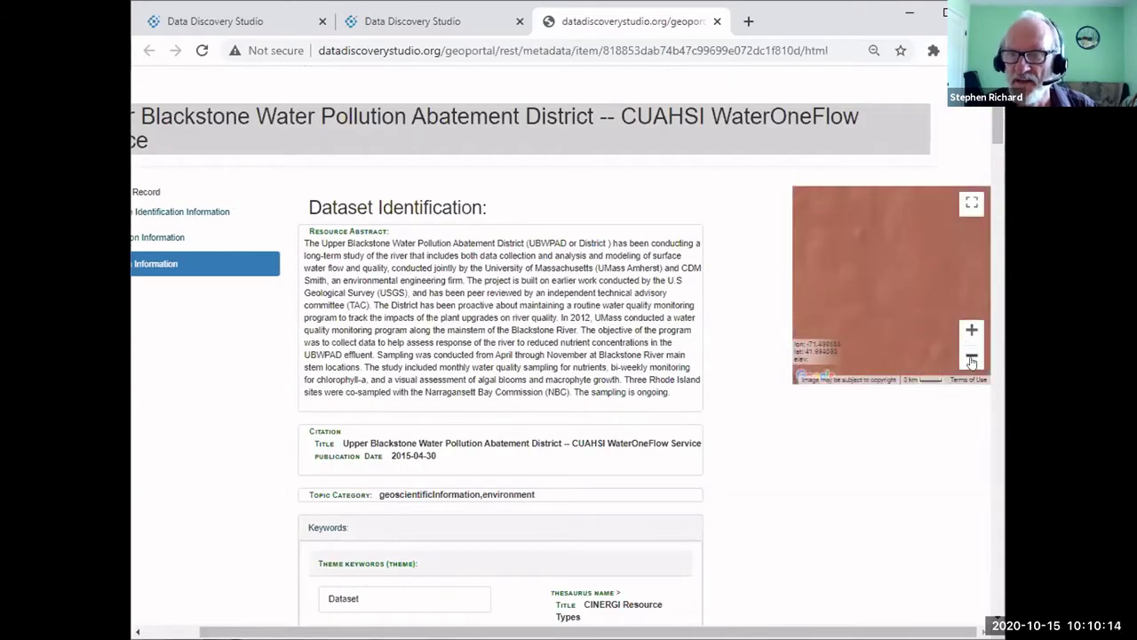
pyautogui.click(972, 355)
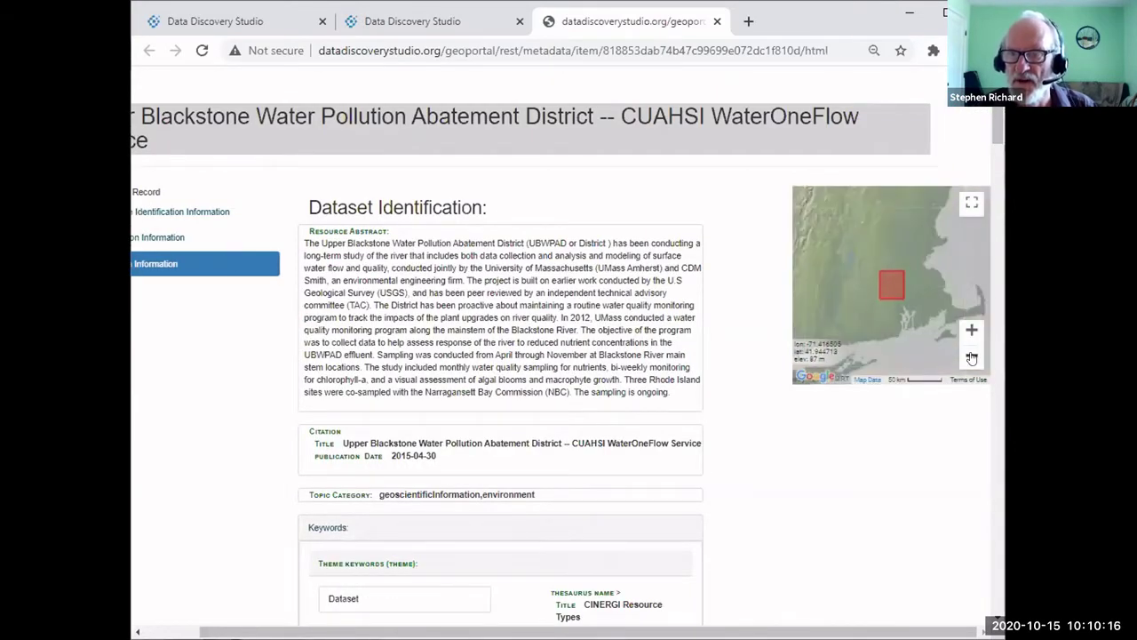
pyautogui.click(972, 355)
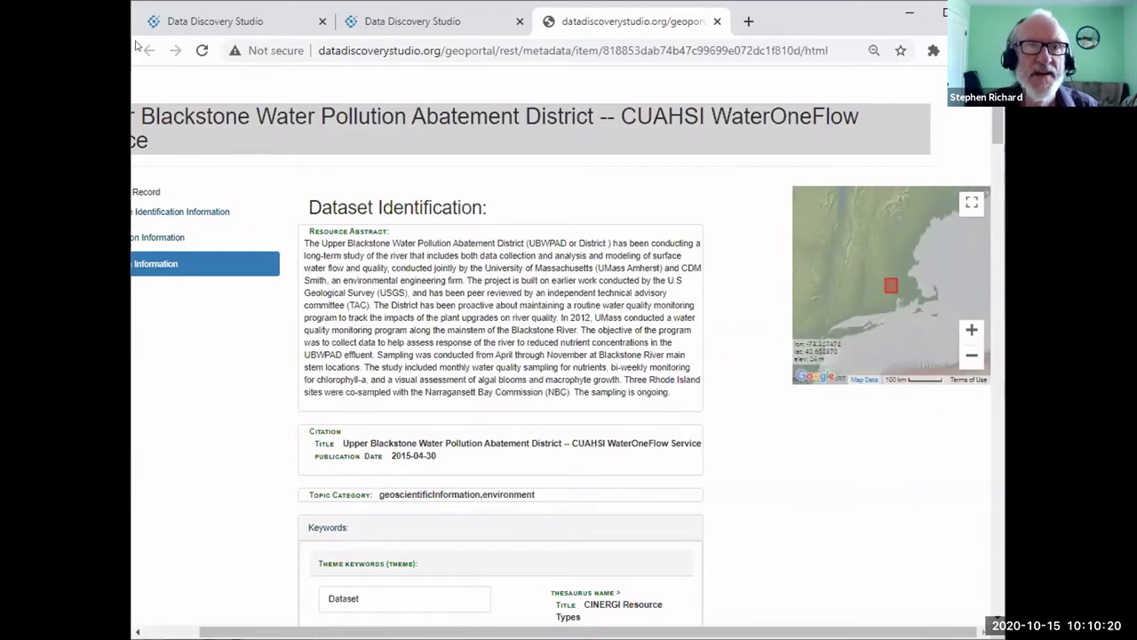
pyautogui.click(427, 19)
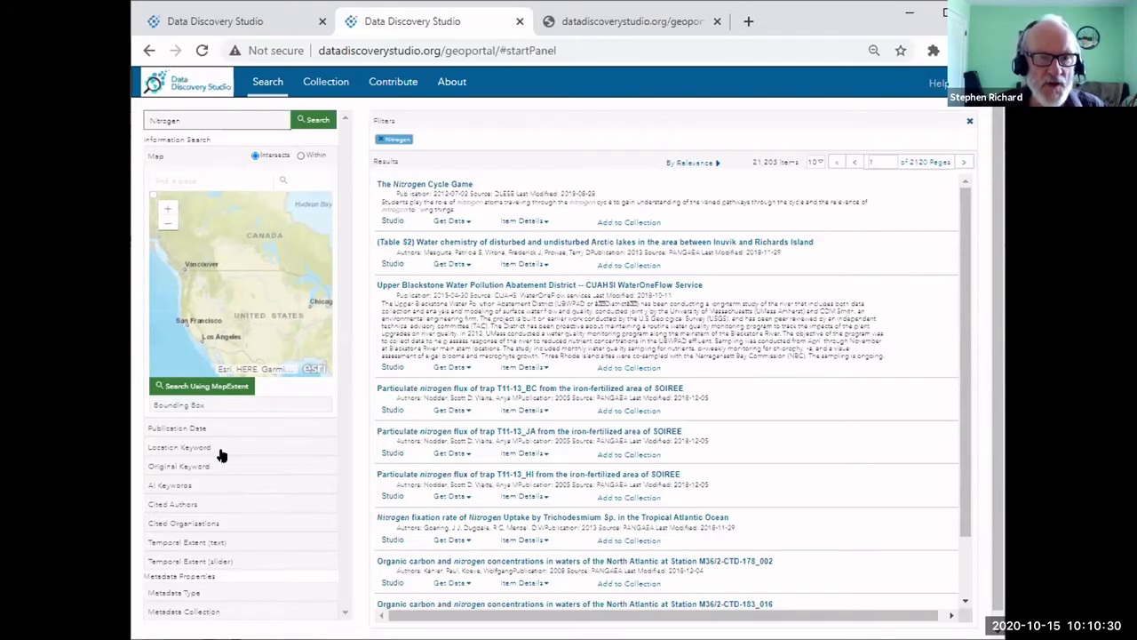
# Filter the Nitrogen results by the AI keyword Equipment > Instrument > BUOYS, leaving 66 items.
pyautogui.click(171, 485)
pyautogui.scroll(-2, 302, 526)
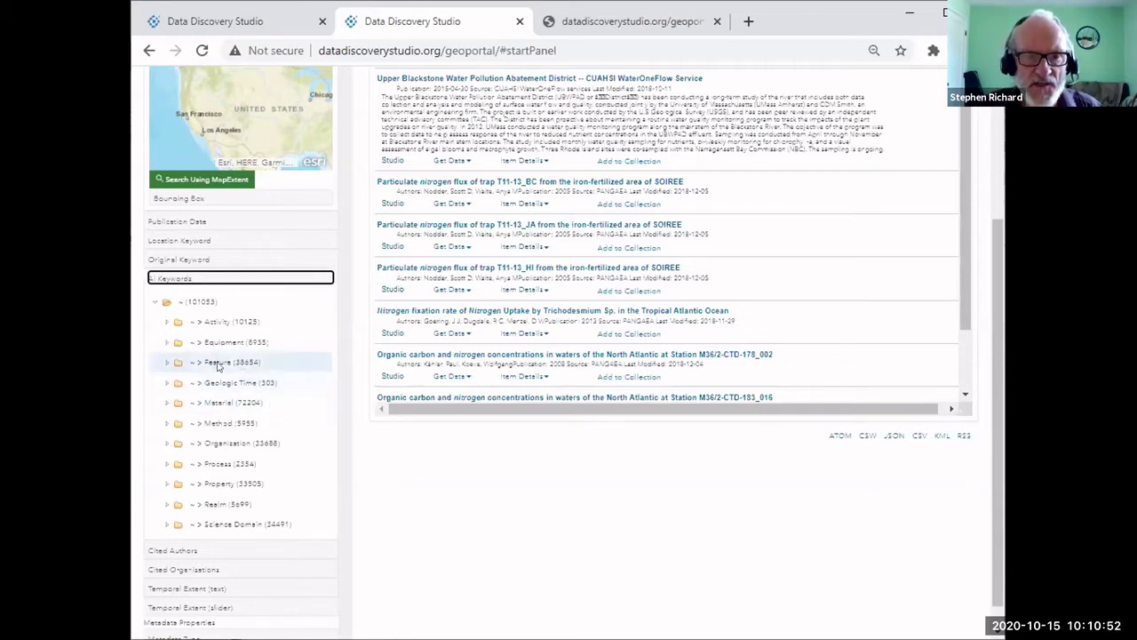
pyautogui.click(164, 343)
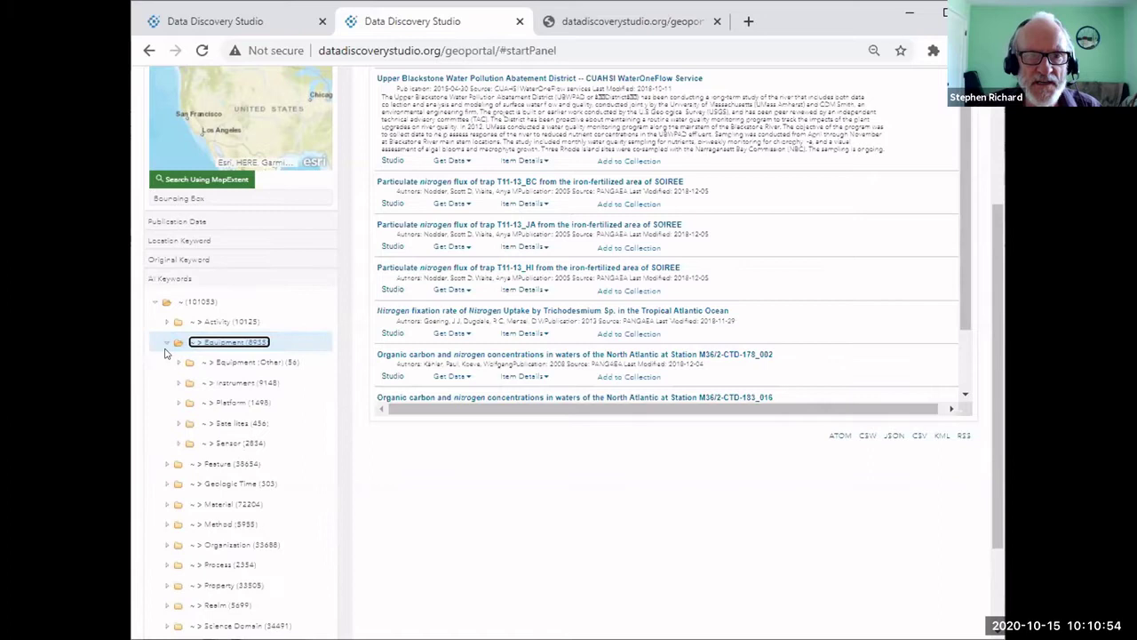
pyautogui.click(178, 384)
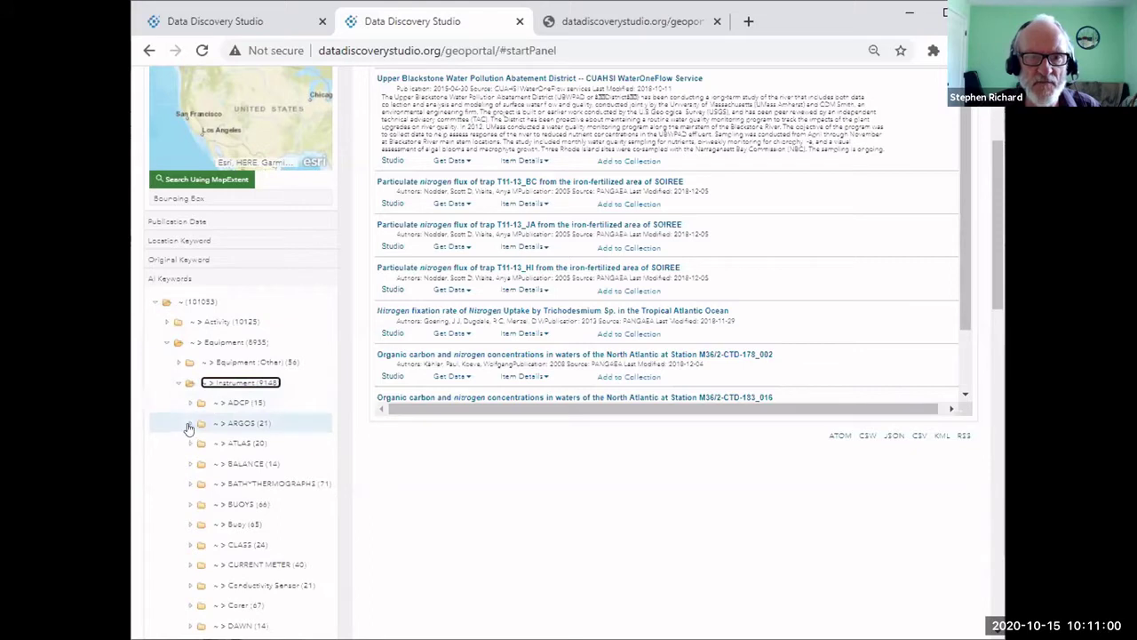
pyautogui.click(189, 505)
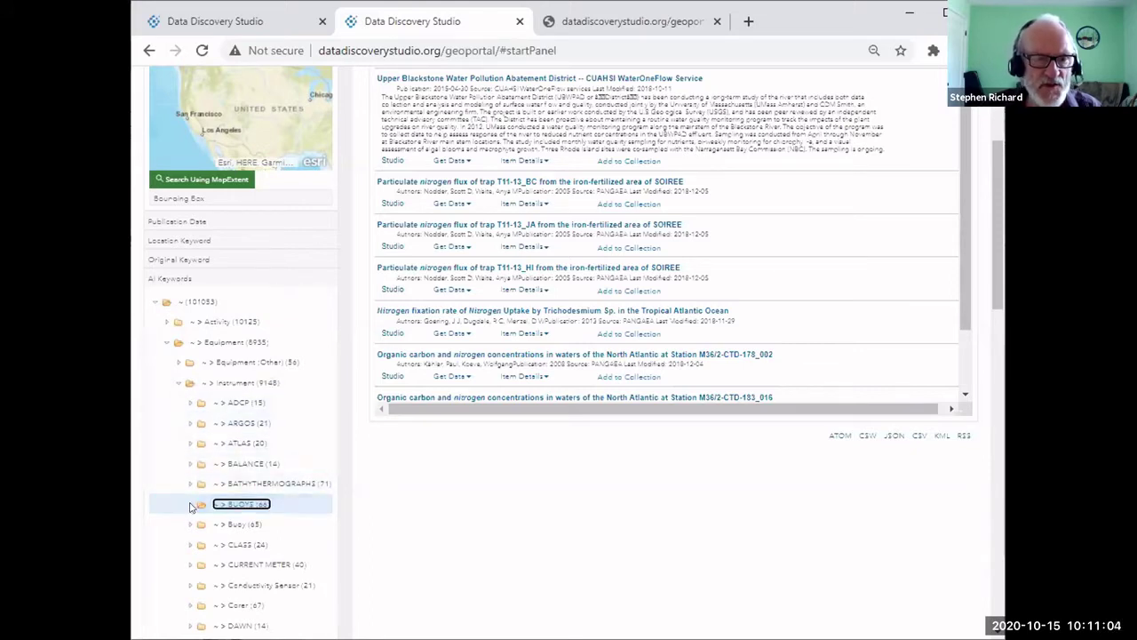
pyautogui.click(238, 505)
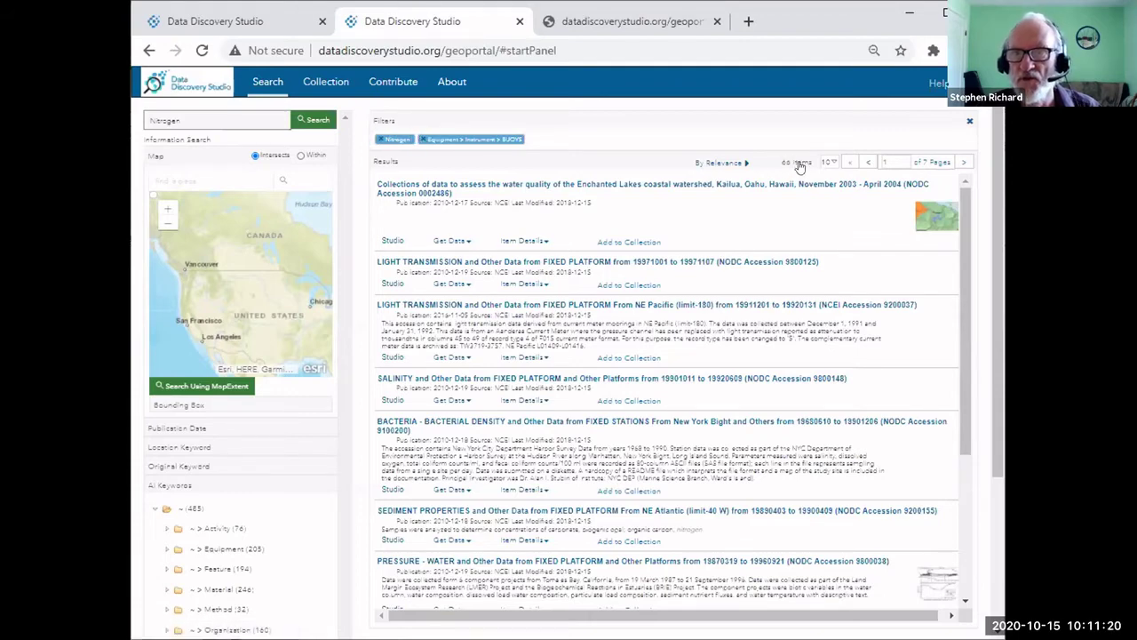
# Show 100 results per page.
pyautogui.click(893, 167)
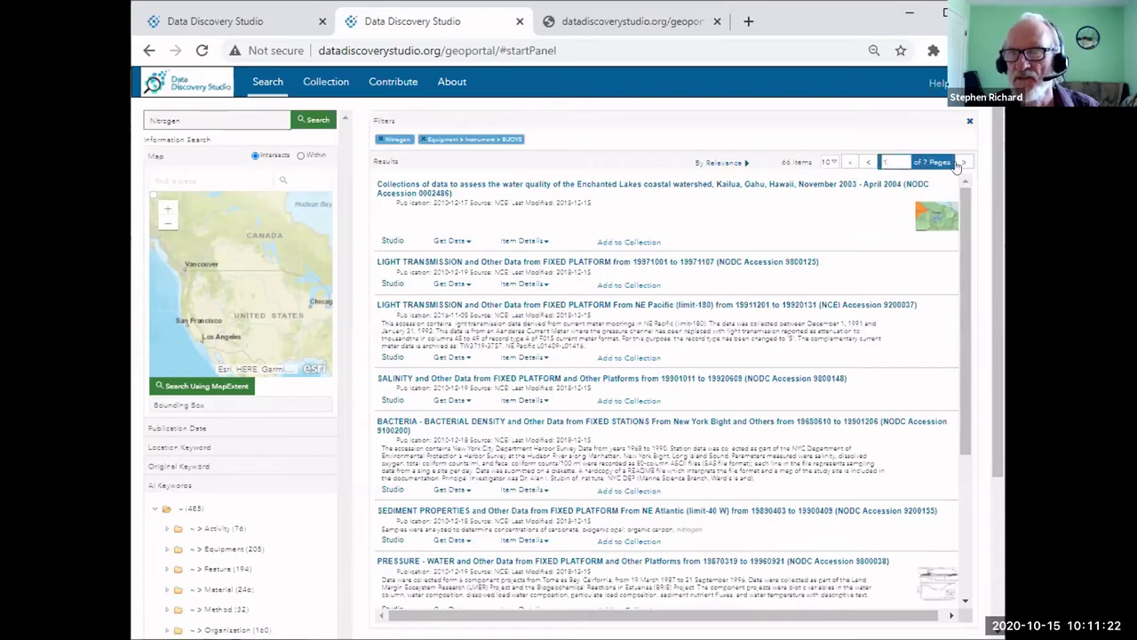
pyautogui.click(829, 160)
pyautogui.click(838, 129)
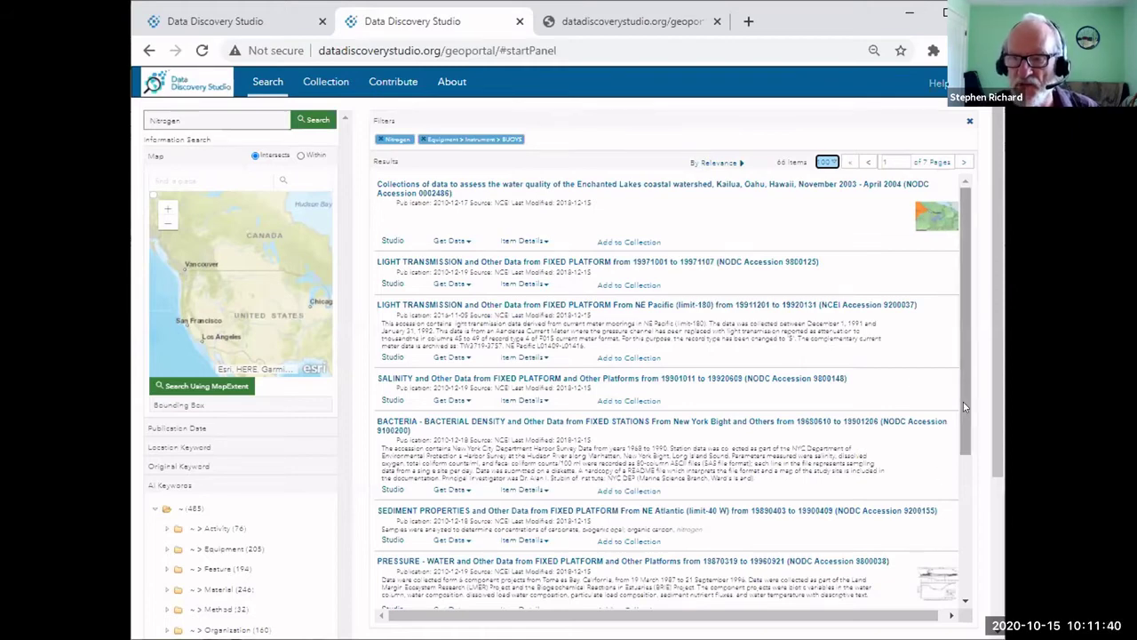
# Collapse the AI Keywords tree and remove the BUOYS keyword filter.
pyautogui.scroll(-3, 951, 449)
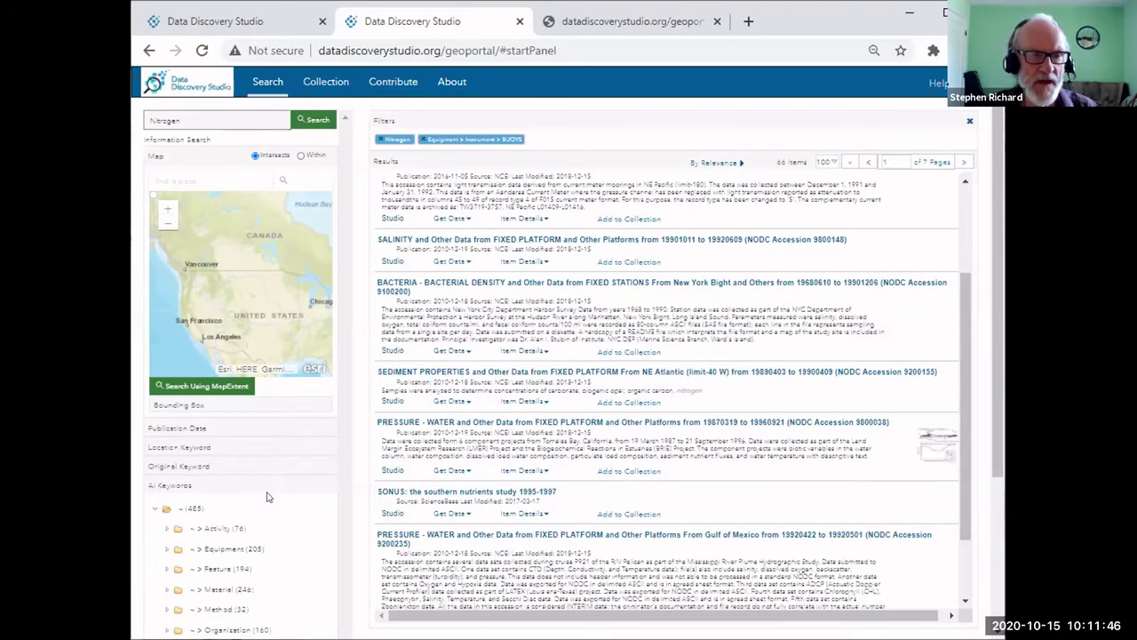
pyautogui.click(153, 511)
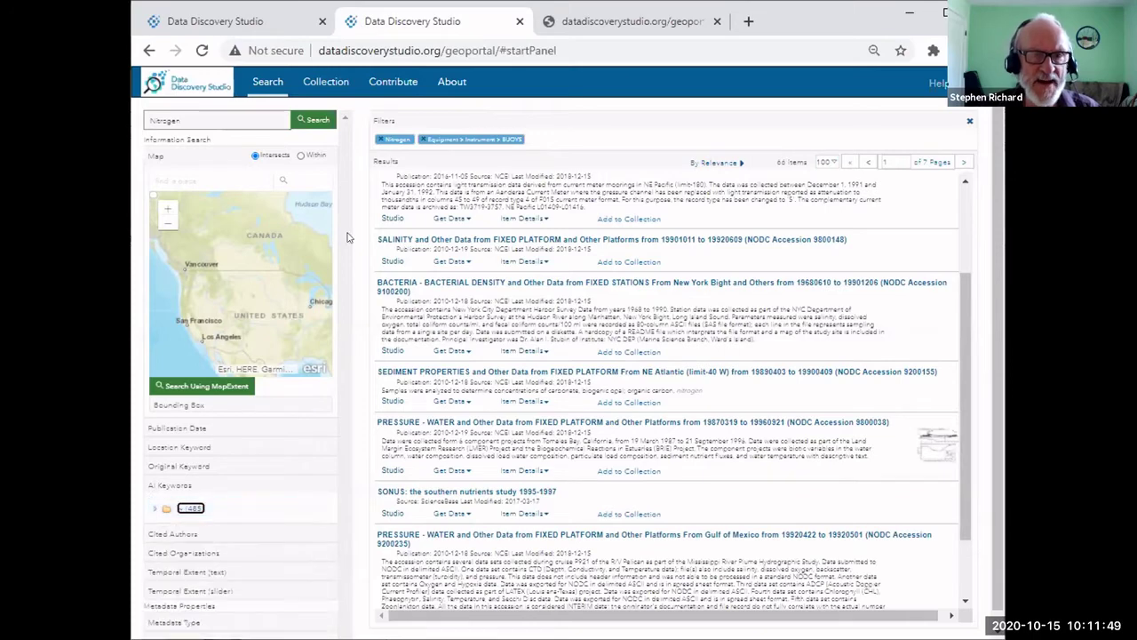
pyautogui.click(422, 141)
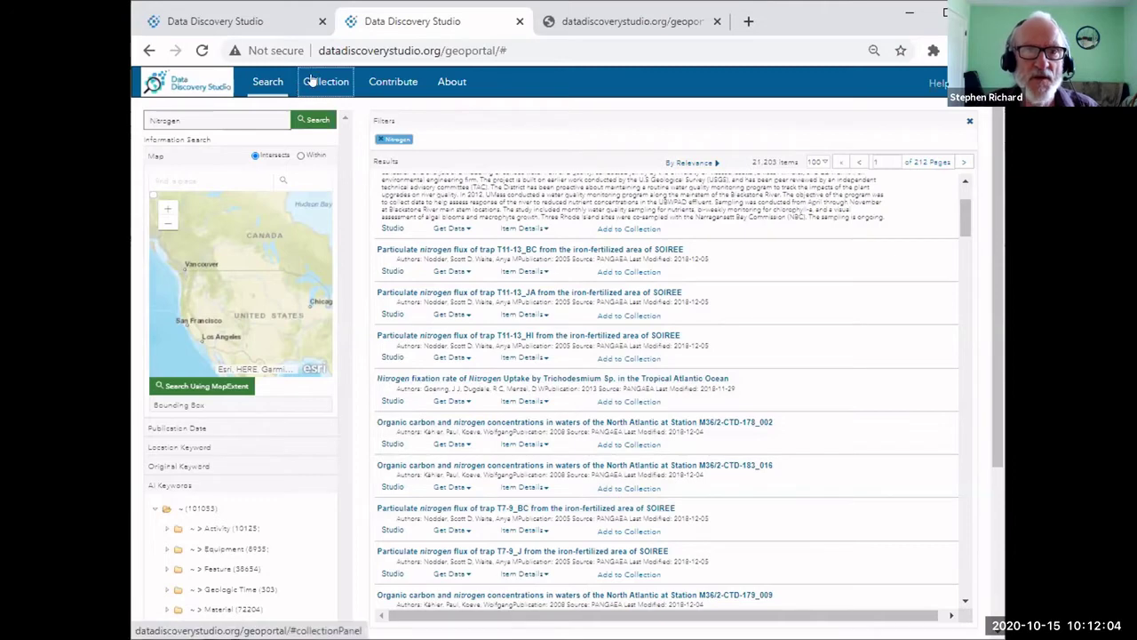
# Save the Nitrogen fixation, CTD-183_016 and T7-9_J records to the collection.
pyautogui.click(313, 80)
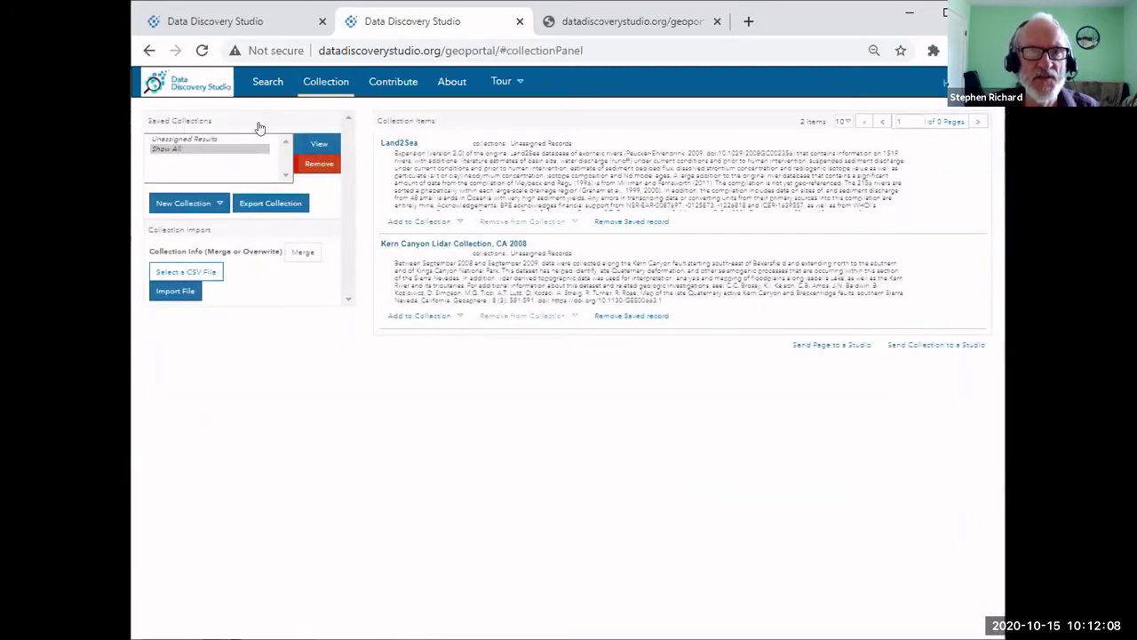
pyautogui.click(263, 81)
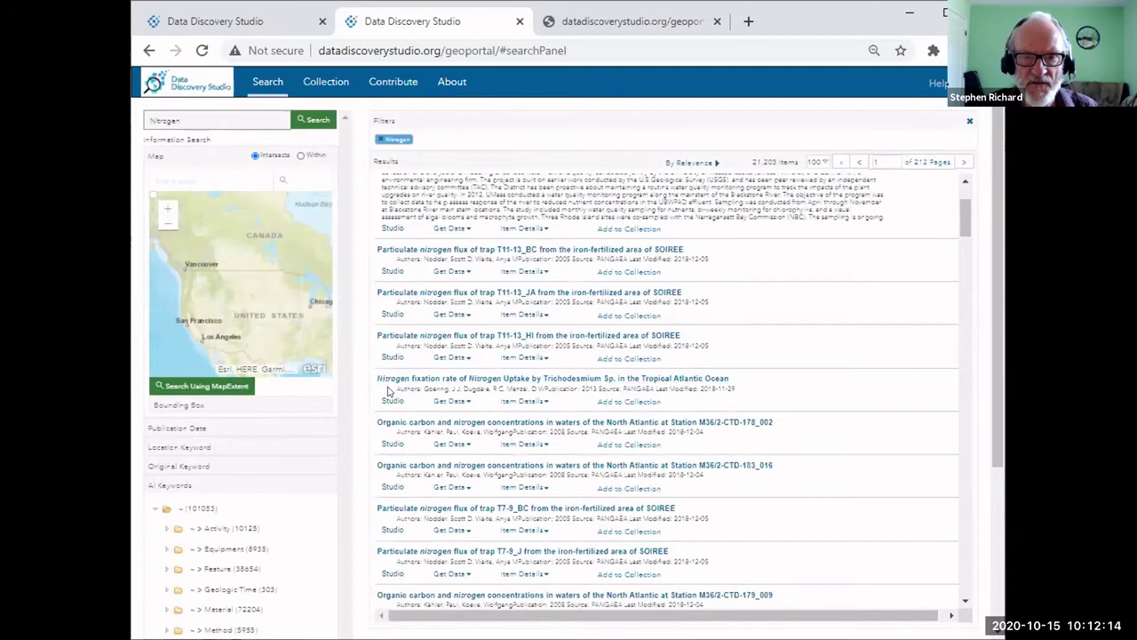
pyautogui.click(613, 404)
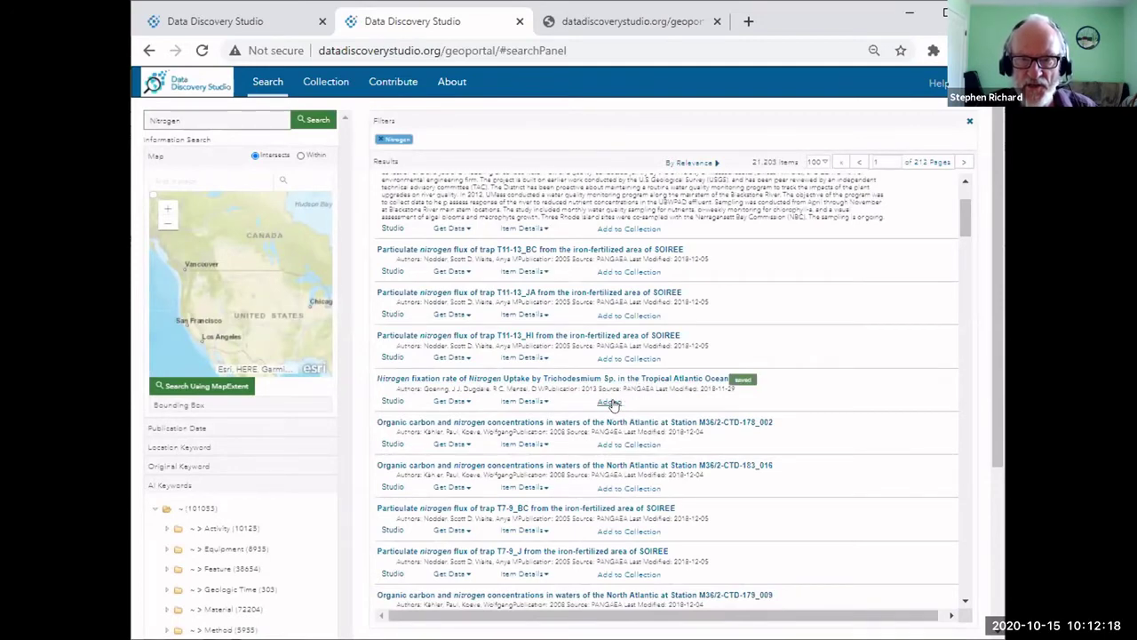
pyautogui.click(626, 489)
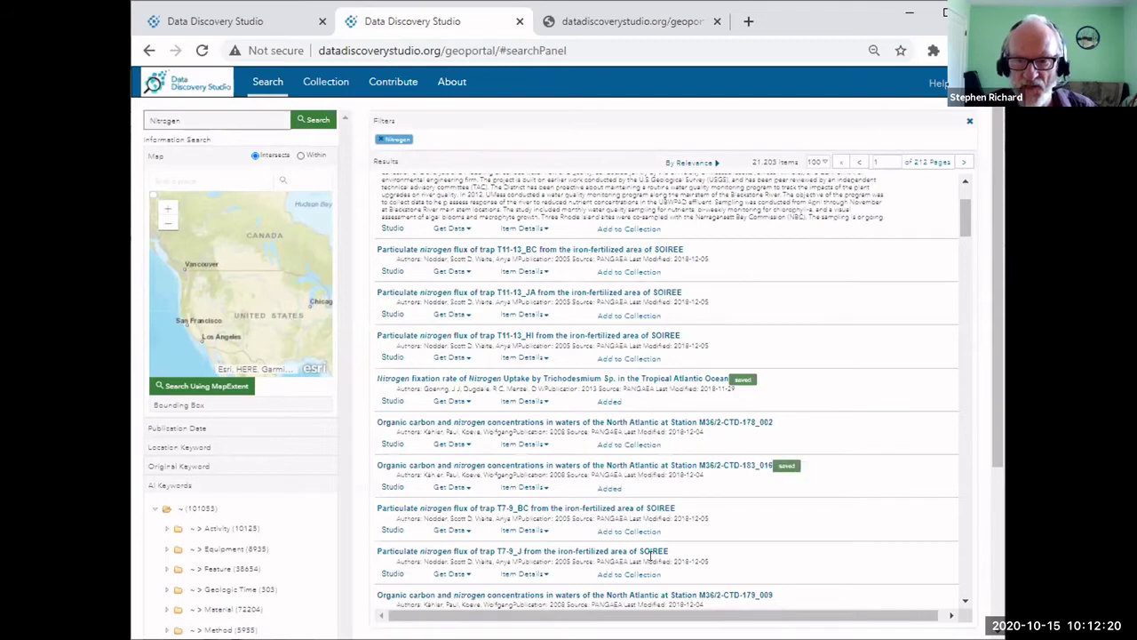
pyautogui.click(628, 574)
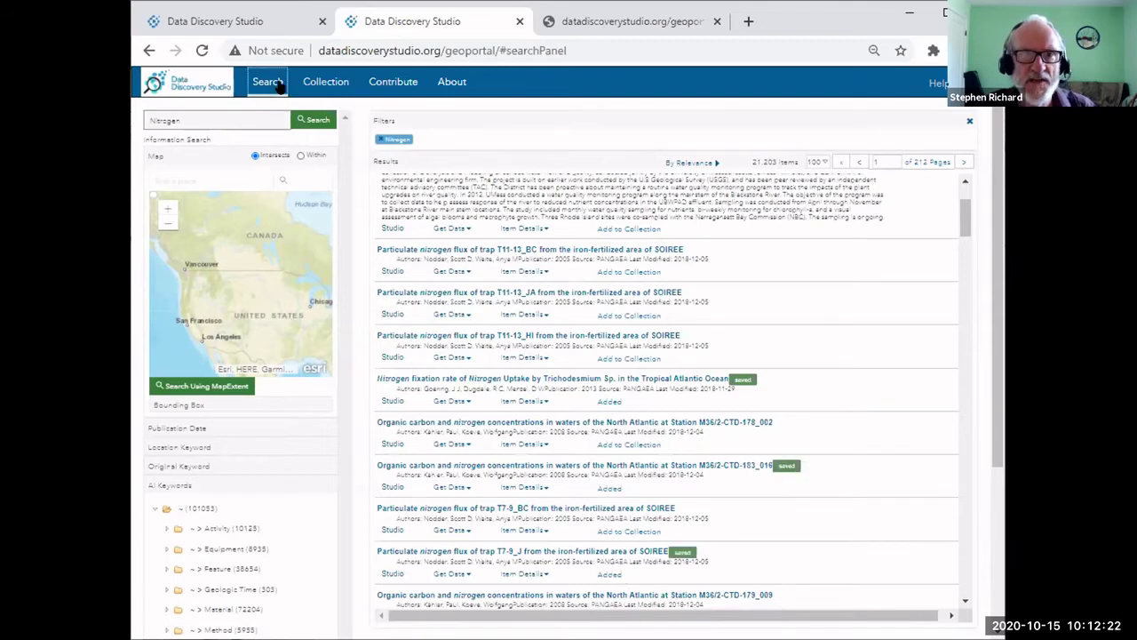
# Begin a new collection named Nitrogen on the Collection page listing 5 records.
pyautogui.click(310, 82)
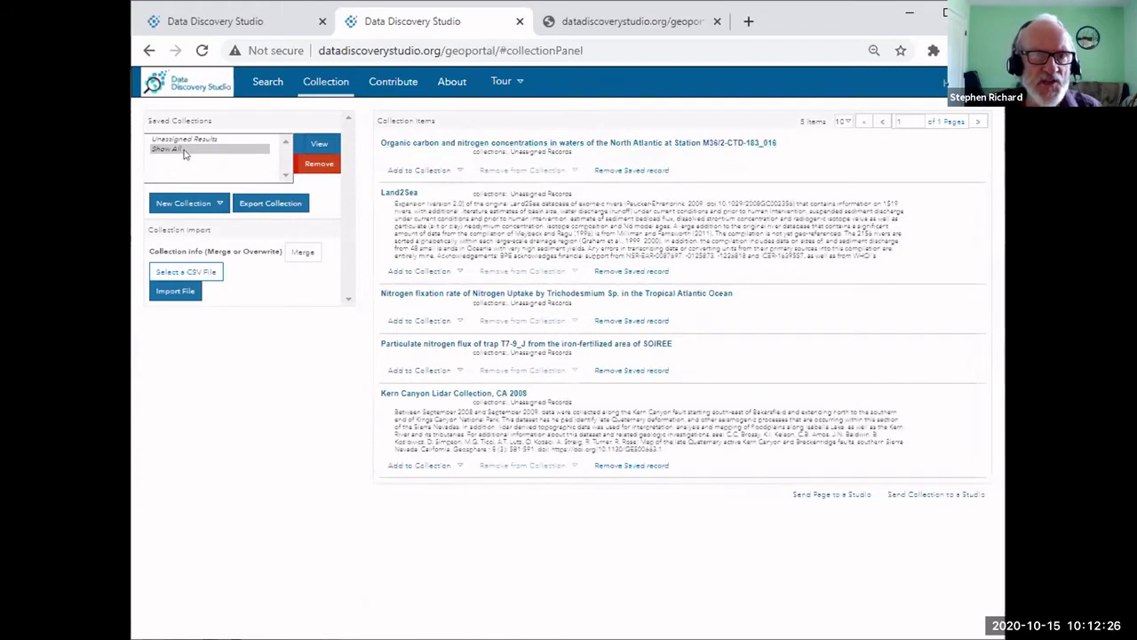
pyautogui.click(186, 204)
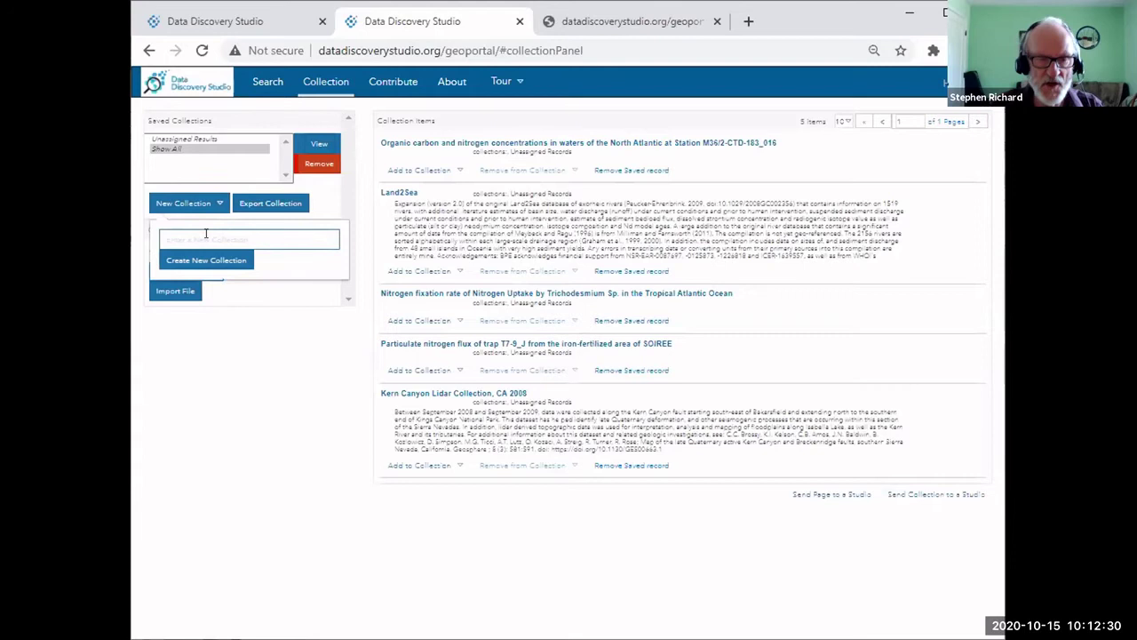
pyautogui.write('Nitrogen')
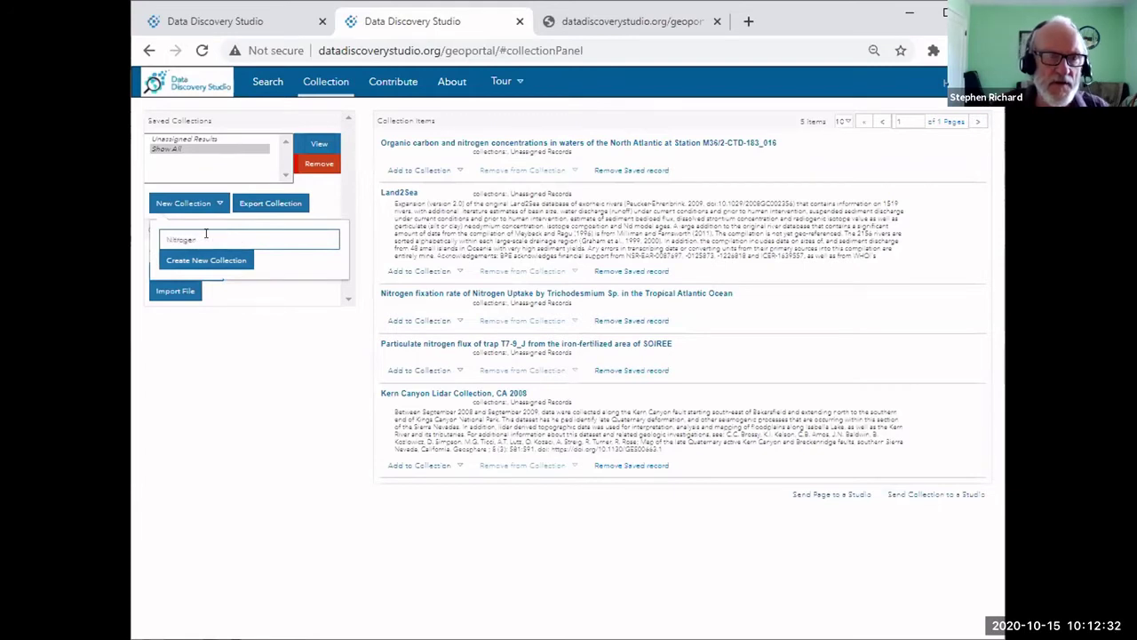
# Create the Nitrogen collection, export it as CSV, and remove the Land2Sea and Kern Canyon Lidar records.
pyautogui.click(206, 259)
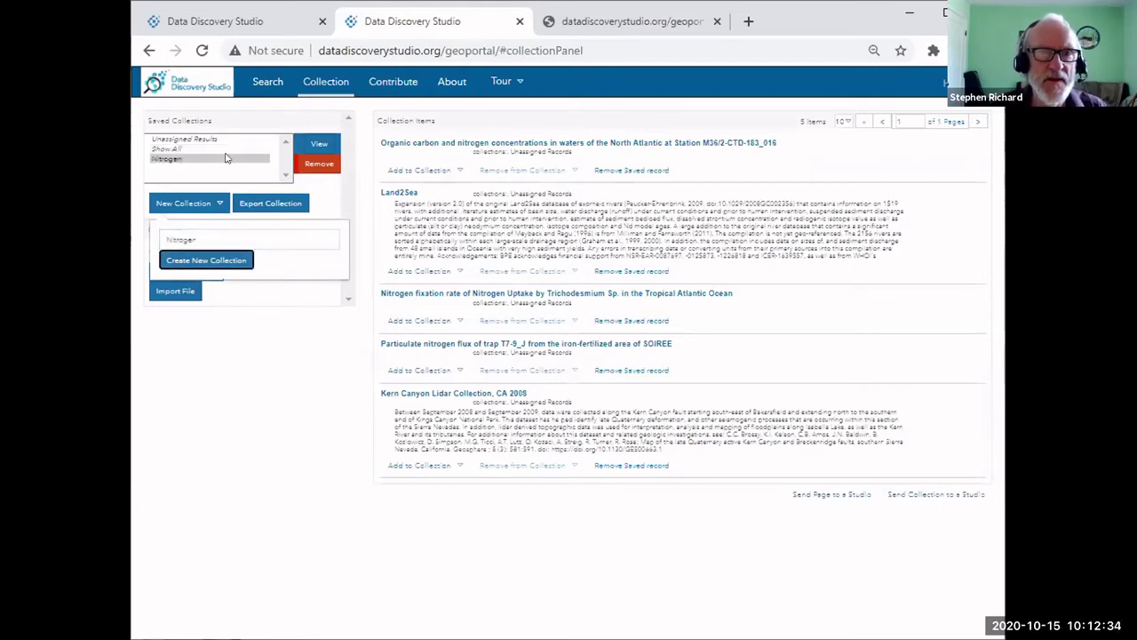
pyautogui.click(270, 204)
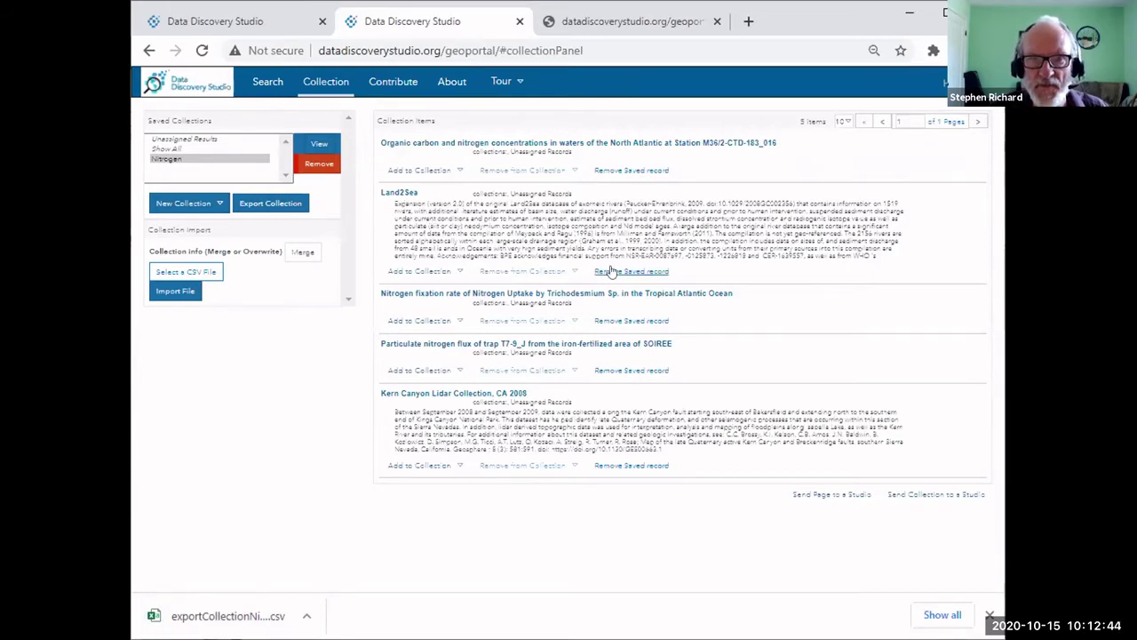
pyautogui.click(630, 271)
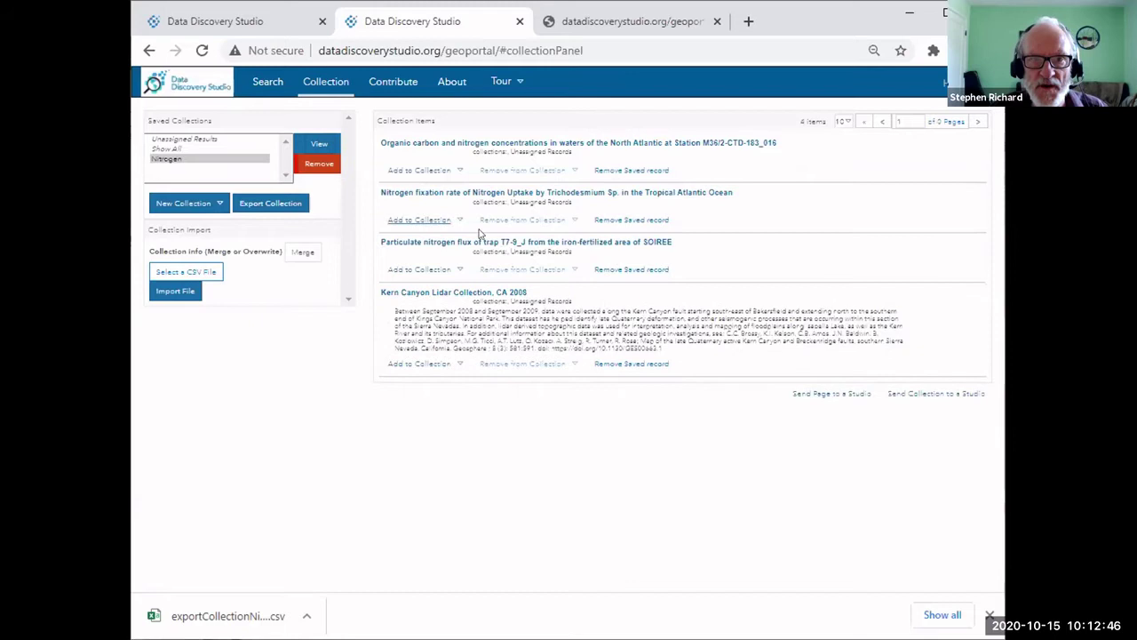
pyautogui.click(620, 363)
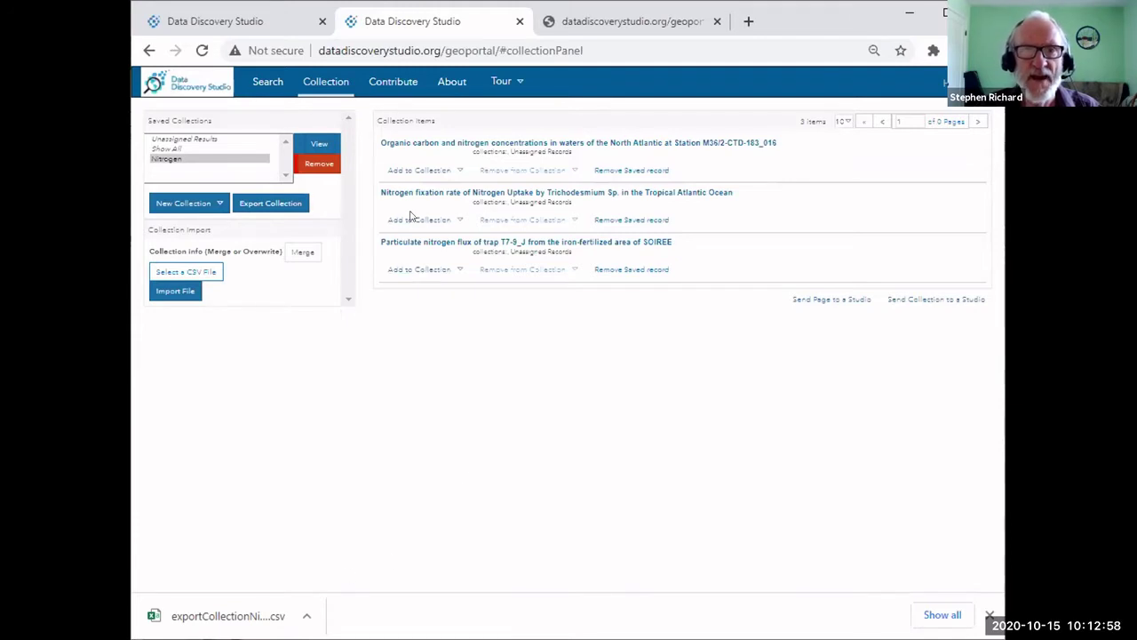
# Open the Contribute A Resource form and scroll through it to the captcha check.
pyautogui.click(382, 81)
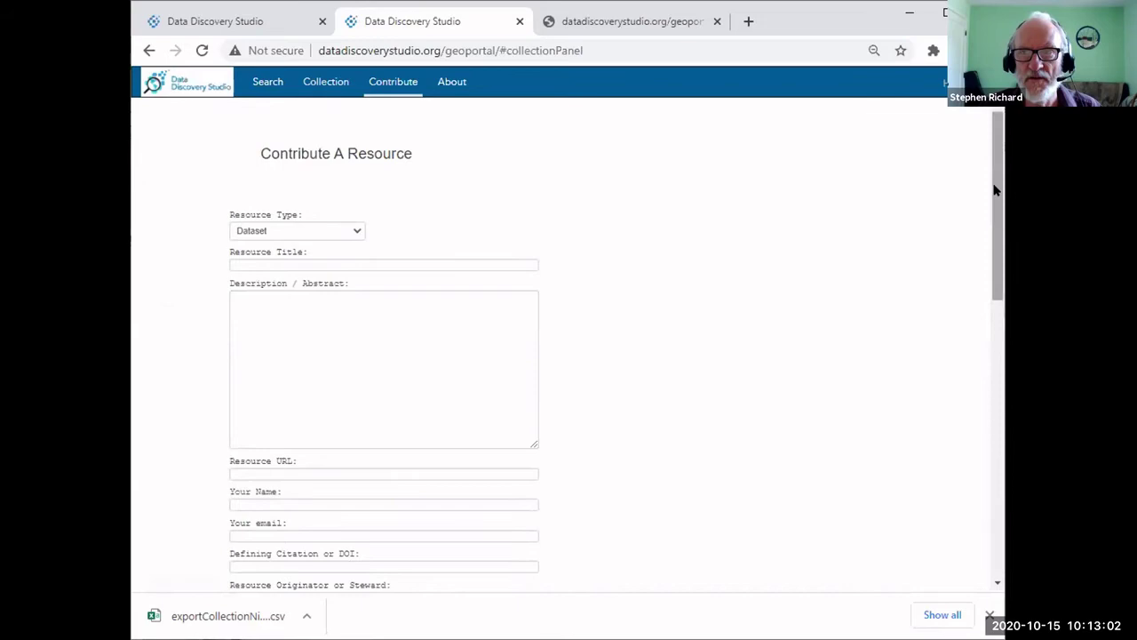
pyautogui.moveTo(992, 186); pyautogui.dragTo(993, 217)
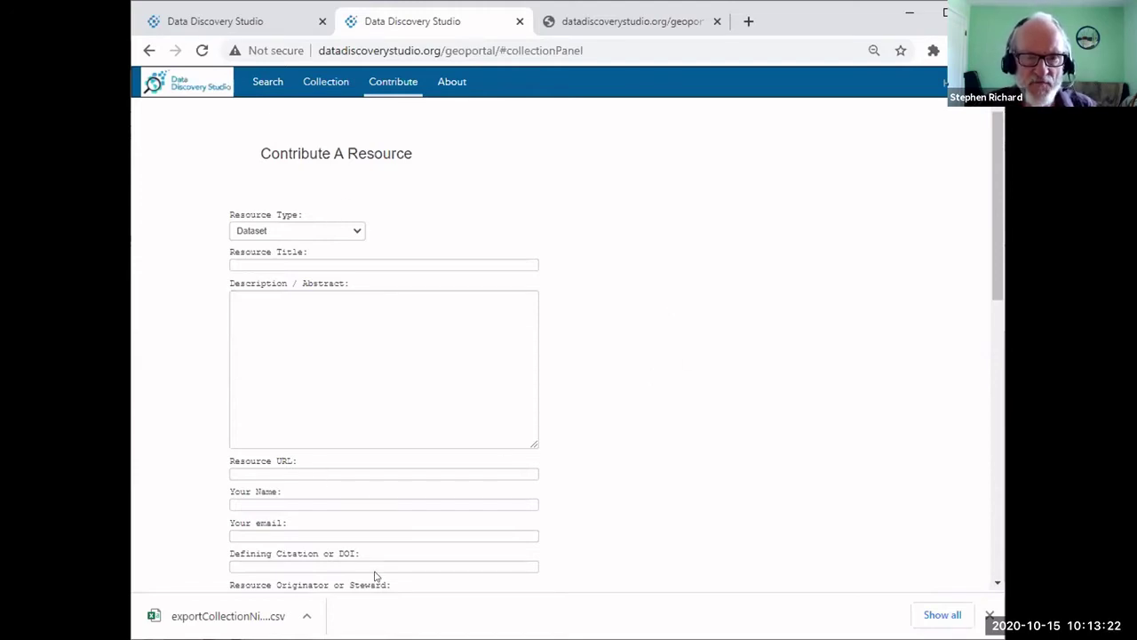
pyautogui.moveTo(996, 293)
pyautogui.mouseDown()
pyautogui.moveTo(980, 460)
pyautogui.moveTo(997, 579)
pyautogui.moveTo(995, 306)
pyautogui.mouseUp()
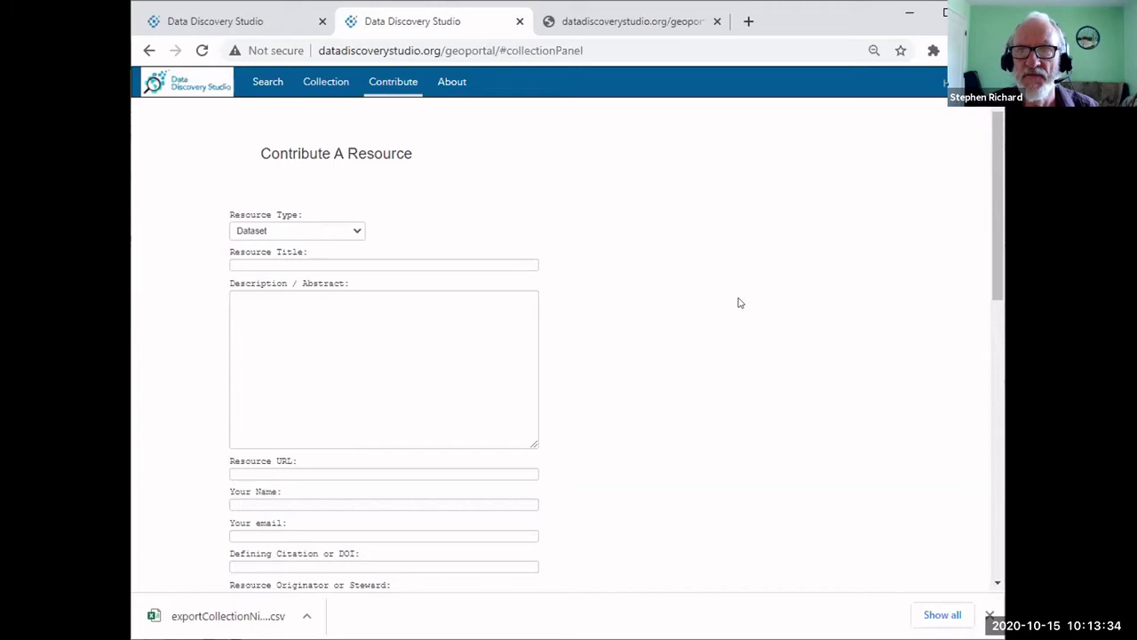
# View the portal's About page, then go back to the Nitrogen search results.
pyautogui.click(446, 81)
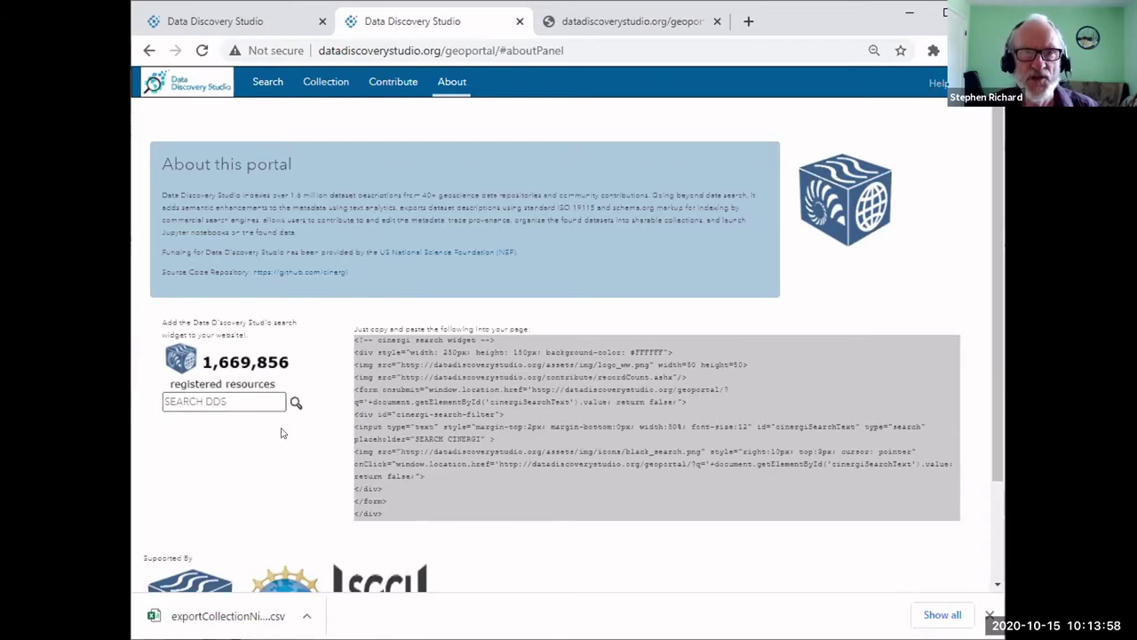
pyautogui.click(268, 85)
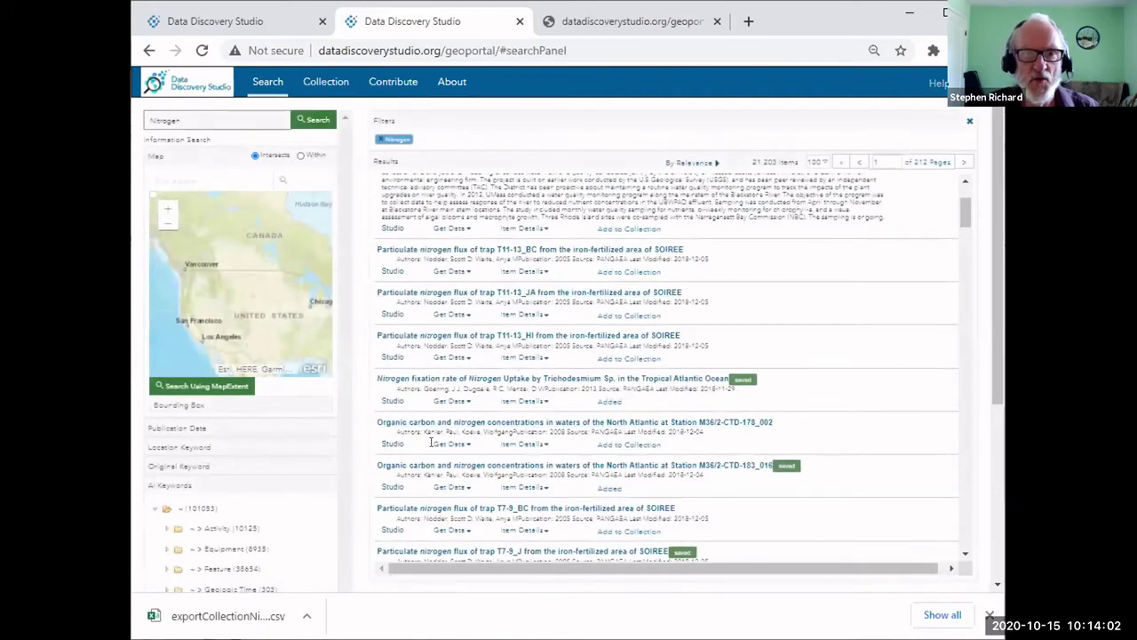
# Collapse the AI Keywords category tree in the left panel.
pyautogui.click(155, 507)
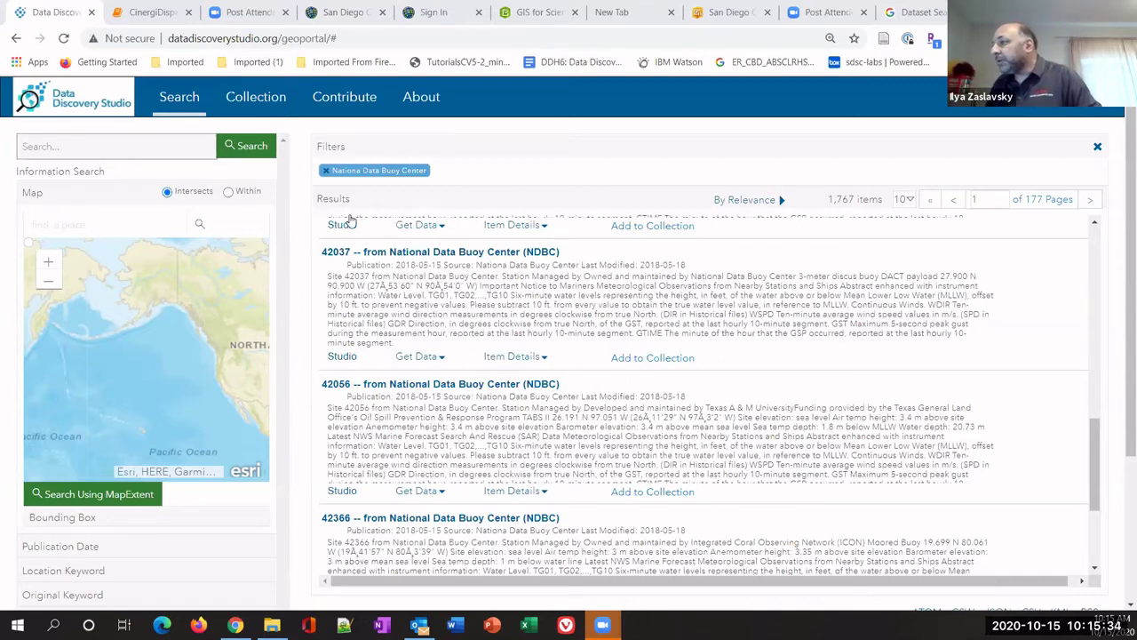
# Search Google Dataset Search for 'volcano' instead of the geomagnetism query.
pyautogui.click(924, 12)
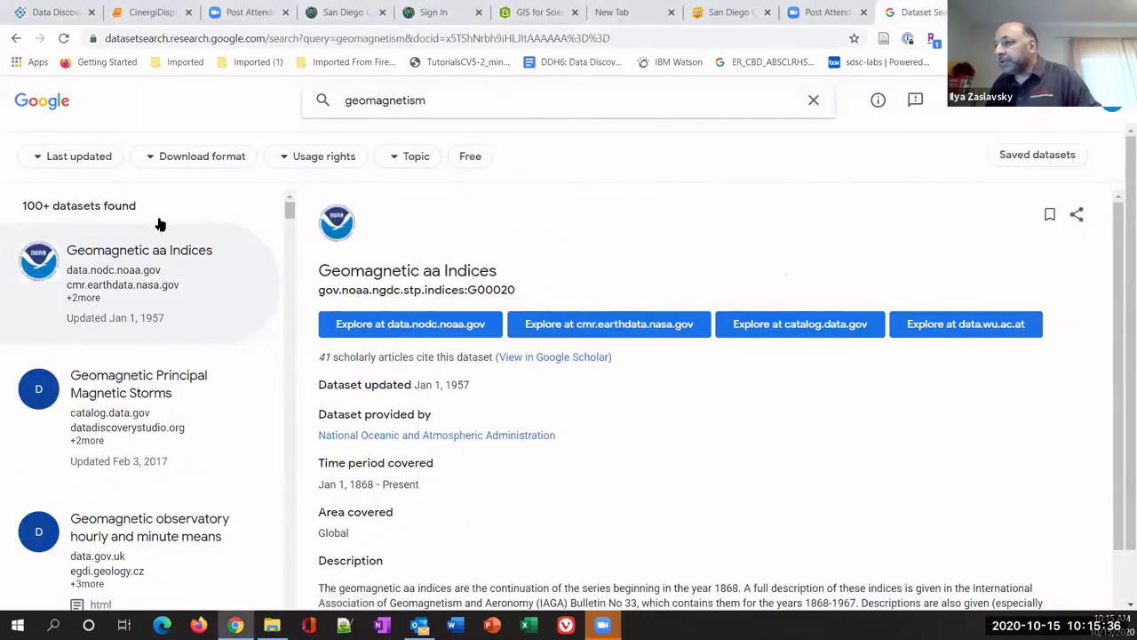
pyautogui.click(349, 100)
pyautogui.hotkey('ctrl', 'a')
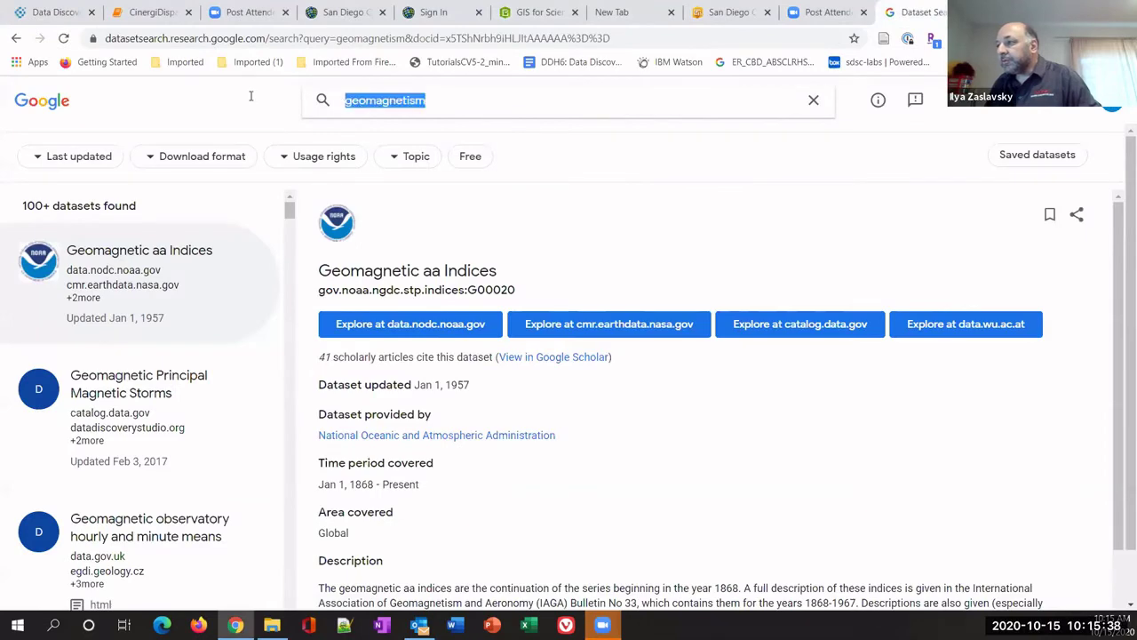
pyautogui.write('volcano')
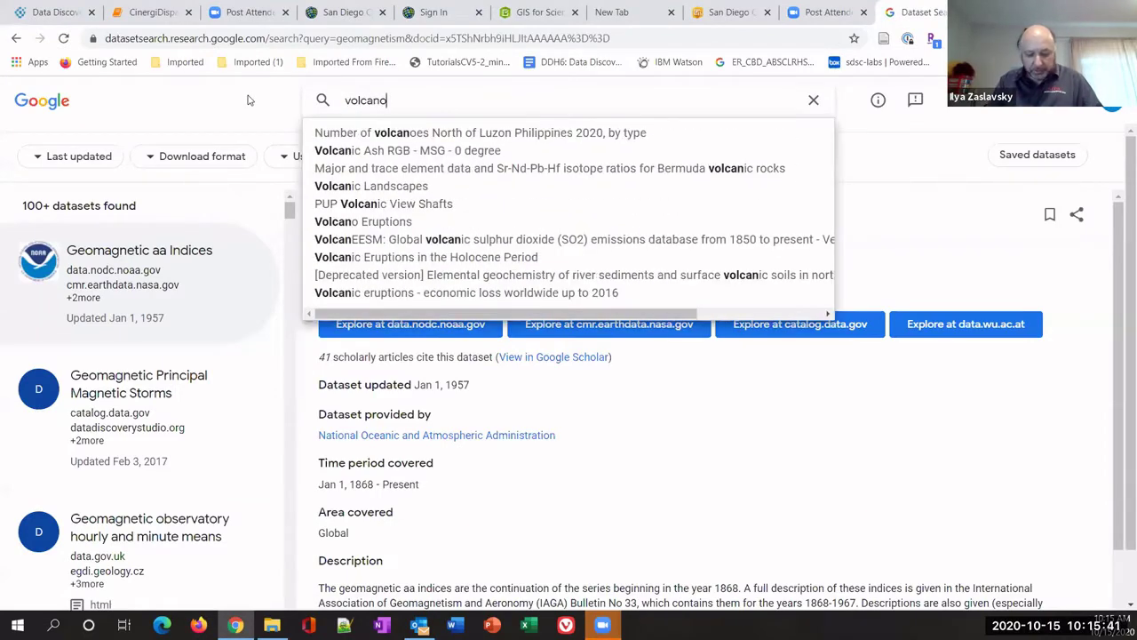
pyautogui.press('Return')
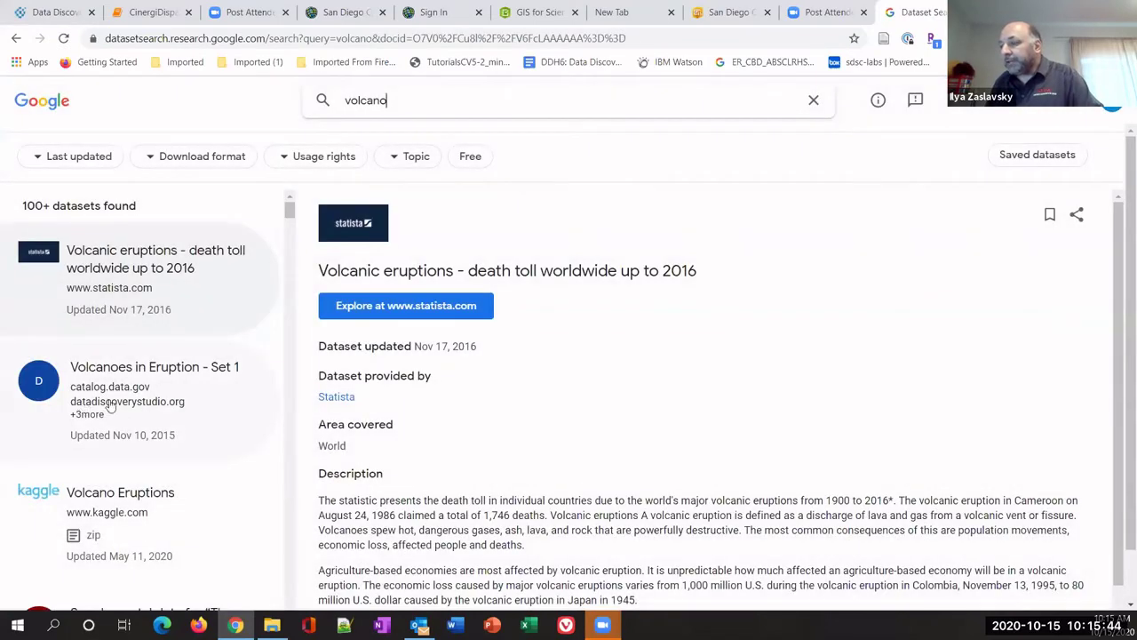
# Open the Volcanoes in Eruption - Set 1 result and its datadiscoverystudio.org record.
pyautogui.scroll(-3, 168, 440)
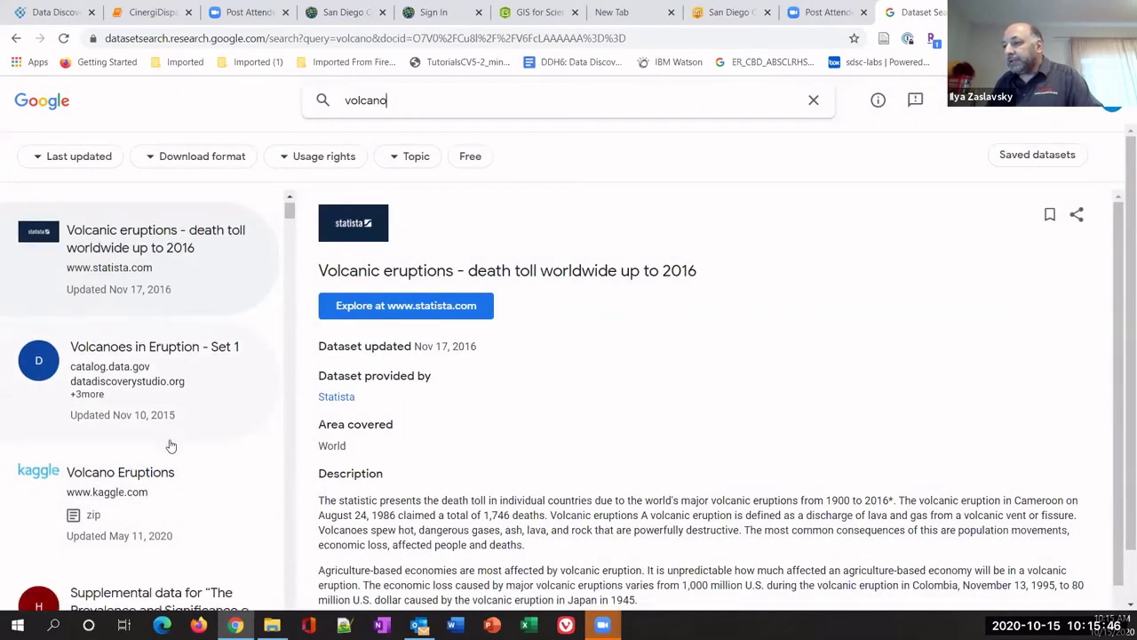
pyautogui.scroll(3, 148, 412)
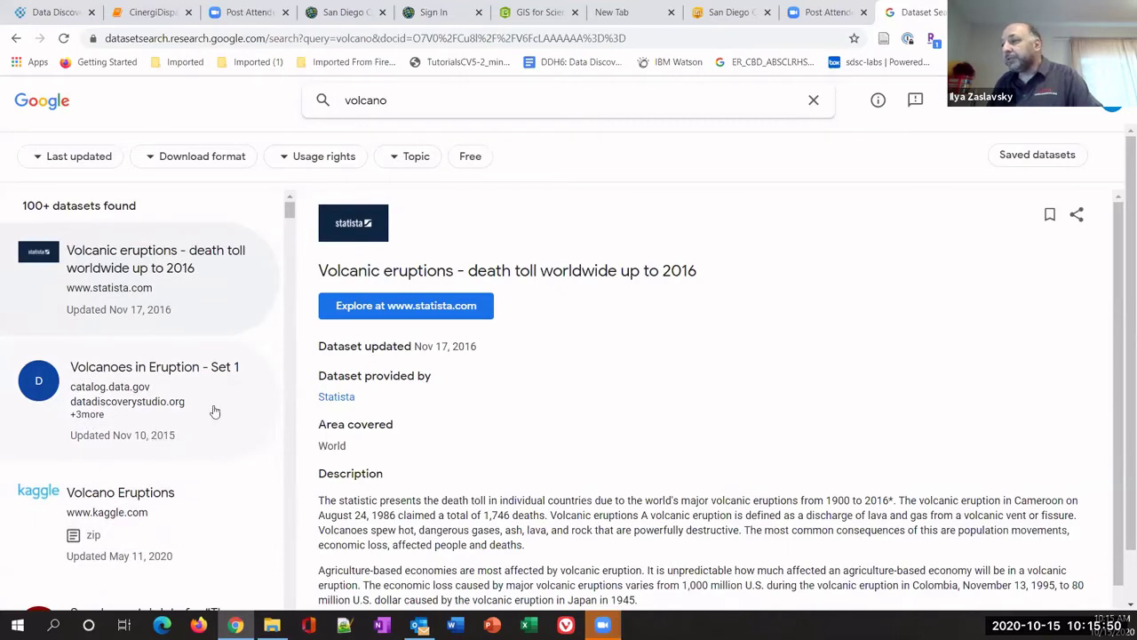
pyautogui.click(260, 408)
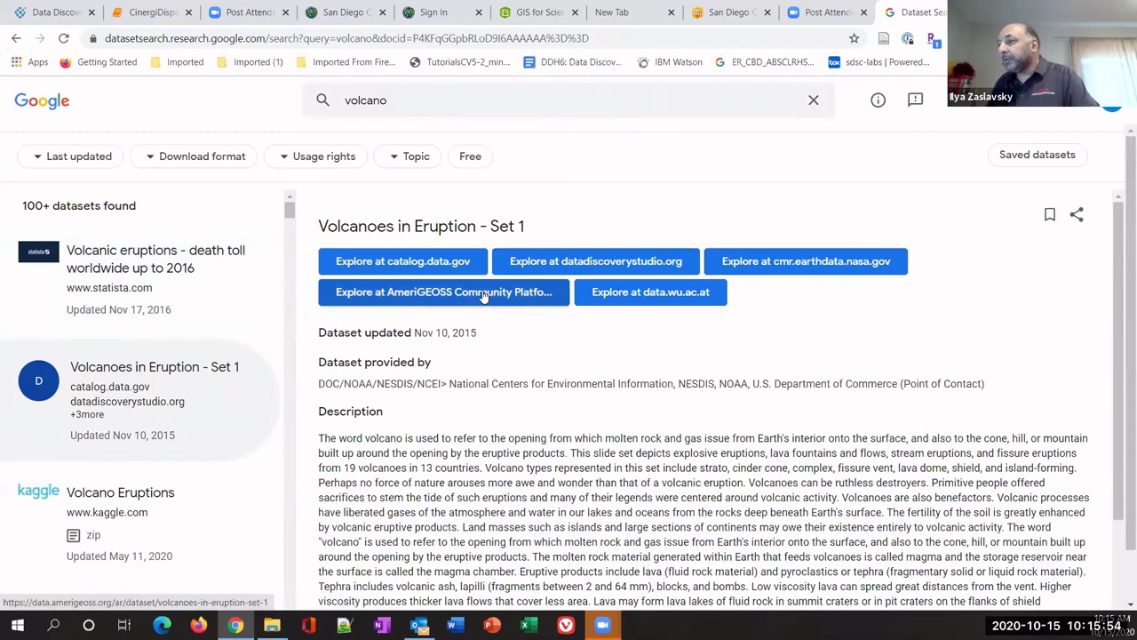
pyautogui.click(665, 261)
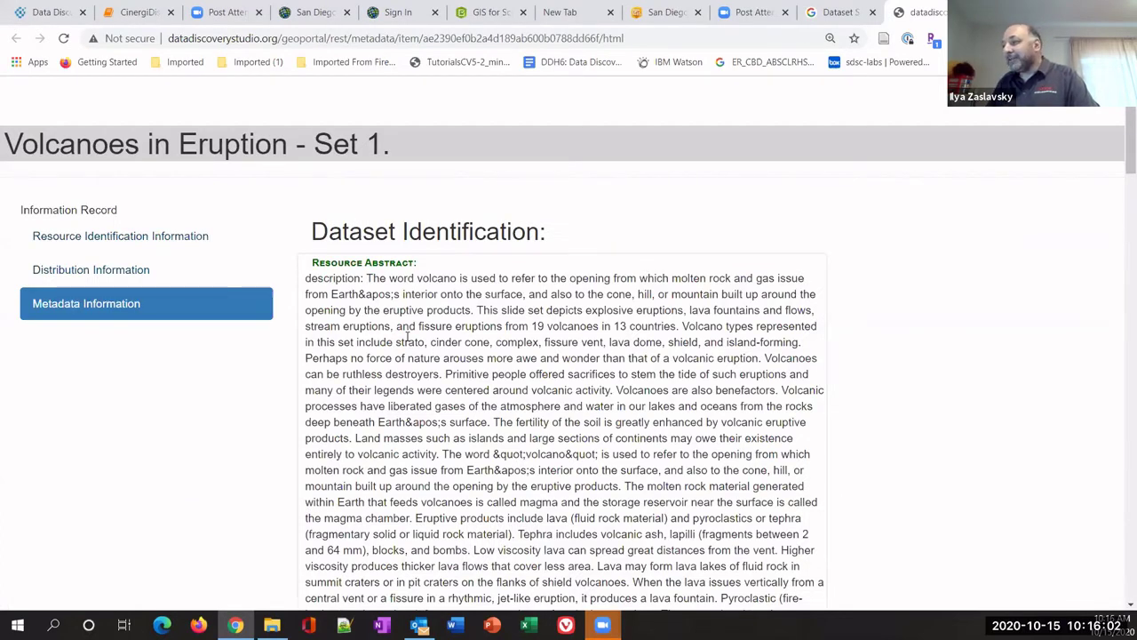
# Replace the 'volcano' query with 'precipitation' and run the dataset search.
pyautogui.click(842, 14)
pyautogui.click(371, 100)
pyautogui.doubleClick(370, 98)
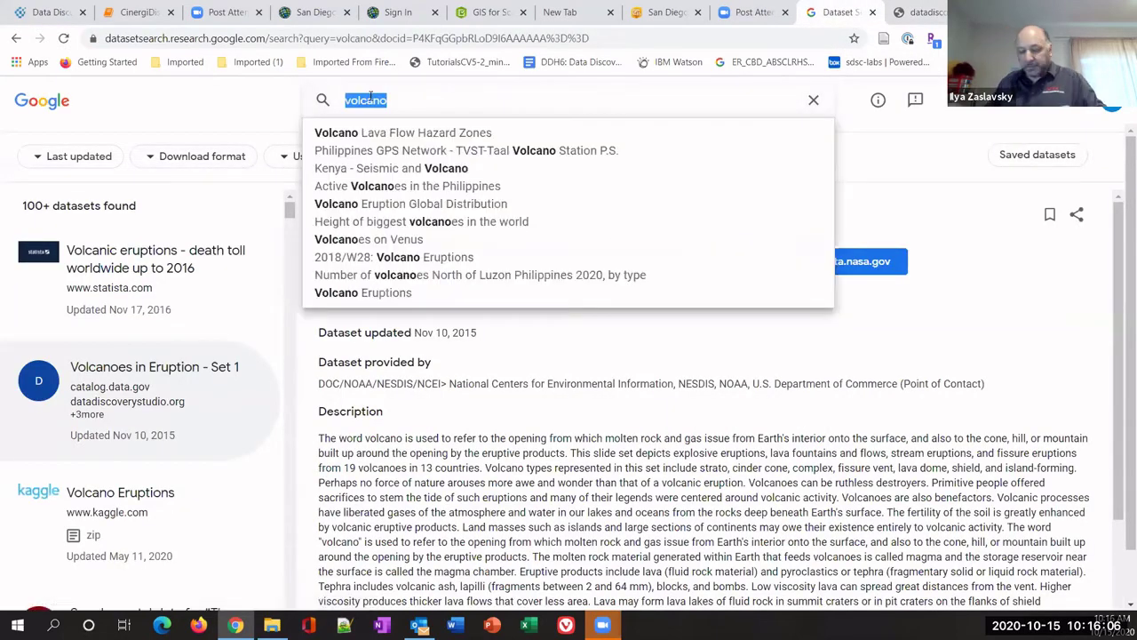
pyautogui.write('precipita')
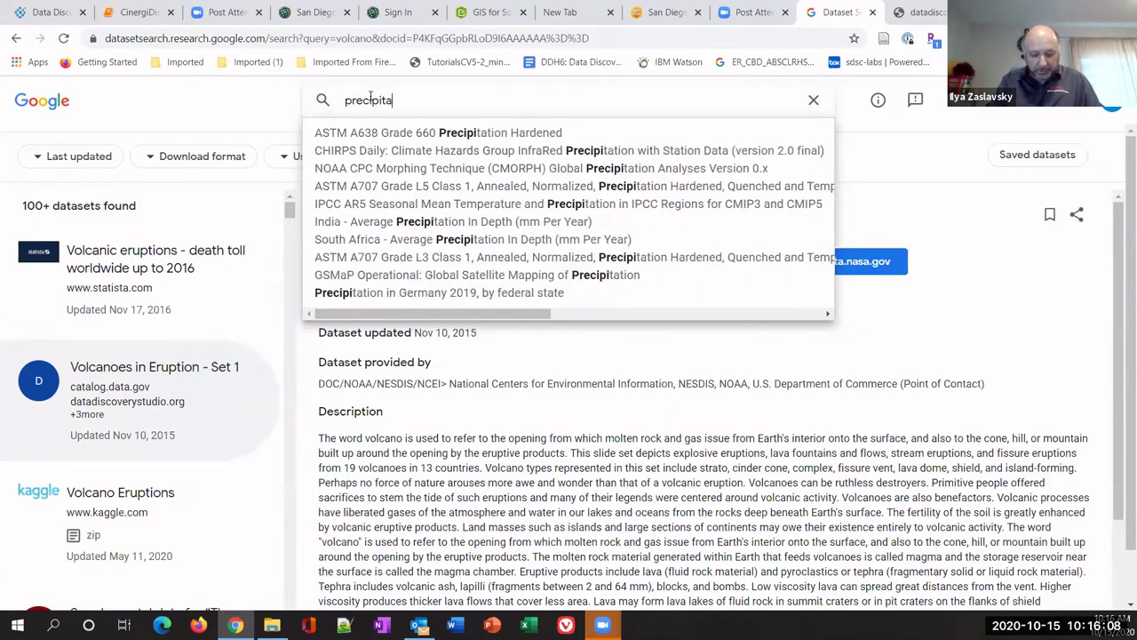
pyautogui.write('tion')
pyautogui.press('Return')
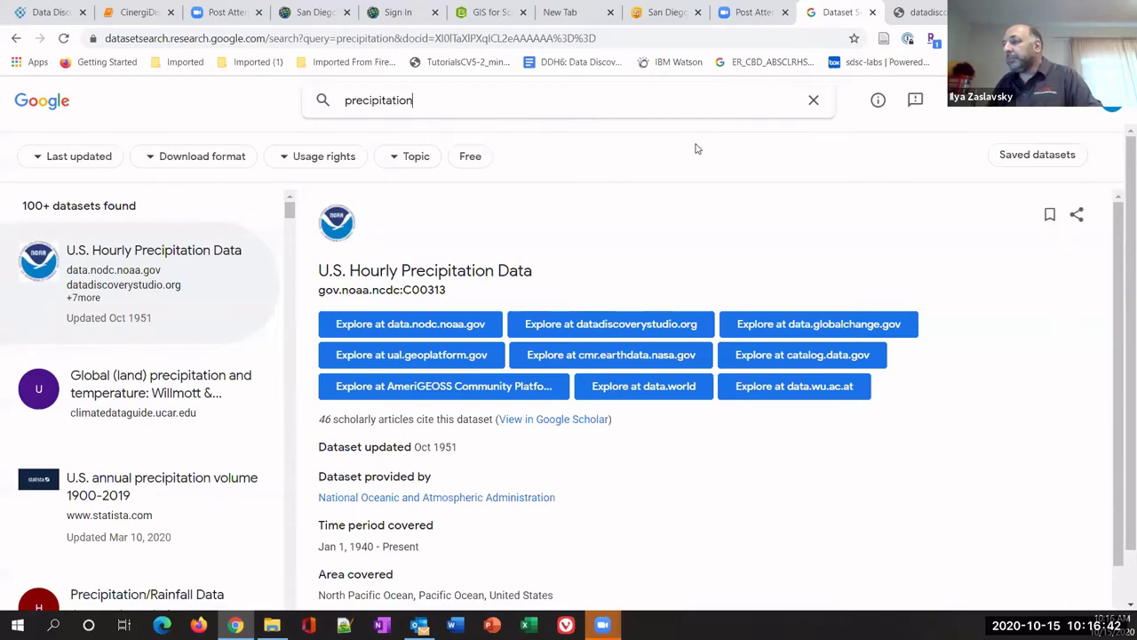
# Back in the NDBC buoy results, send record 42037 to DD Studio.
pyautogui.click(140, 12)
pyautogui.click(51, 12)
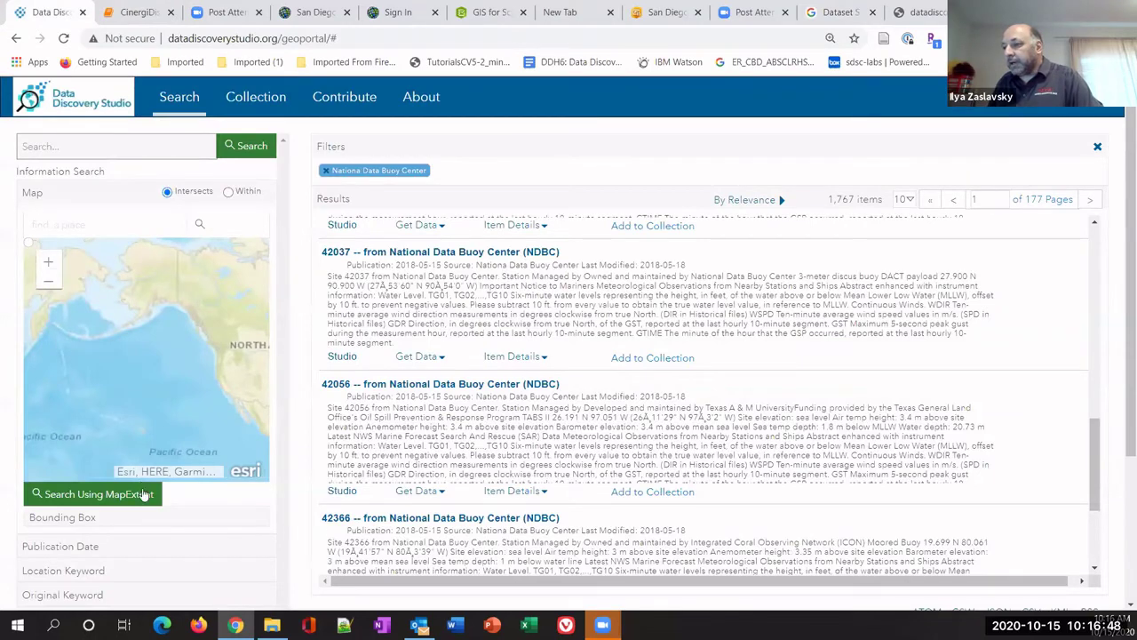
pyautogui.scroll(-3, 142, 498)
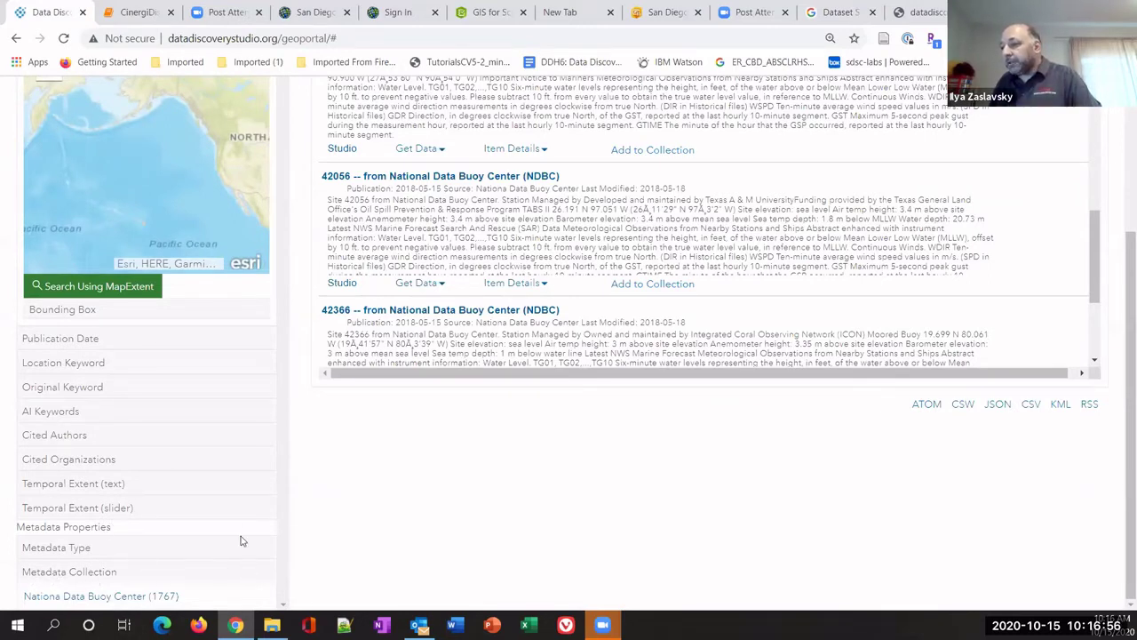
pyautogui.scroll(1, 217, 522)
pyautogui.scroll(3, 216, 522)
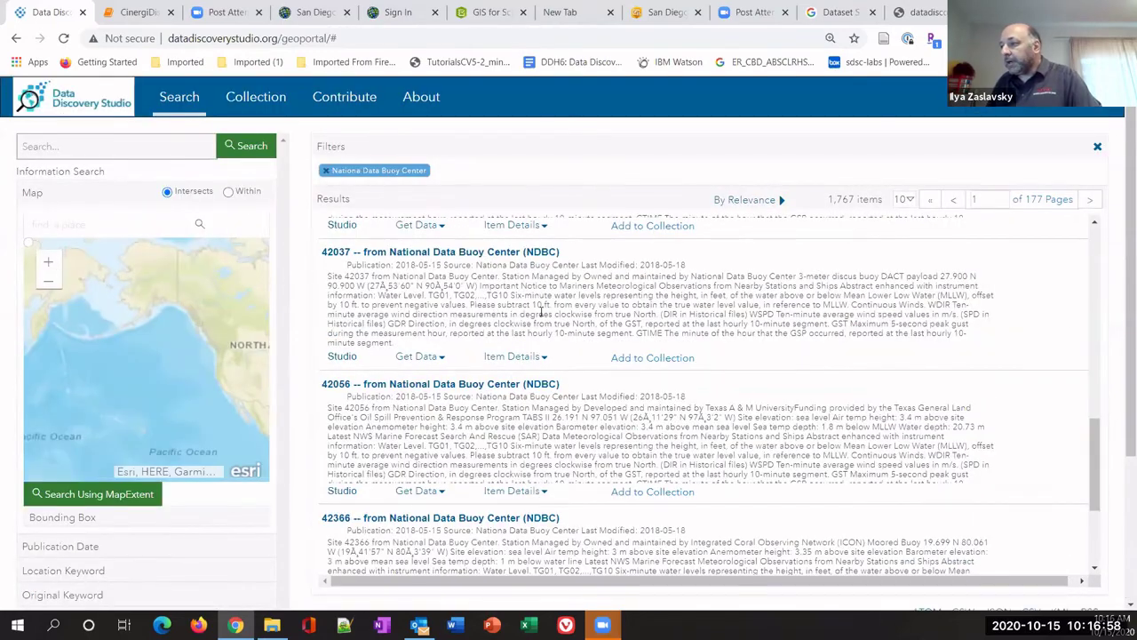
pyautogui.scroll(-2, 807, 378)
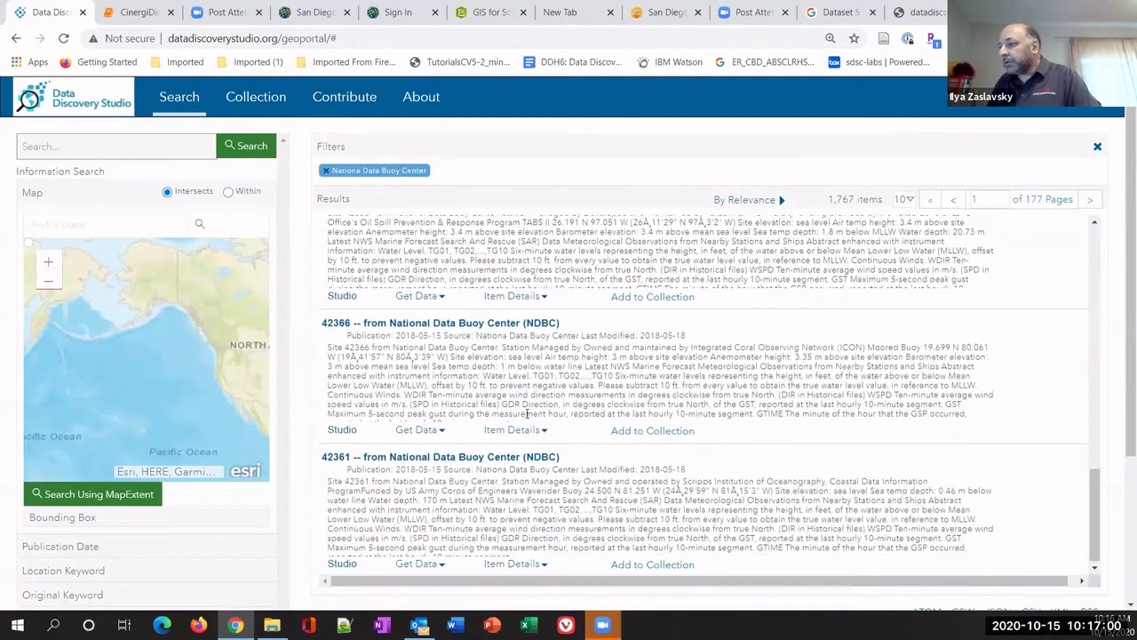
pyautogui.scroll(-1, 594, 391)
pyautogui.scroll(-3, 594, 392)
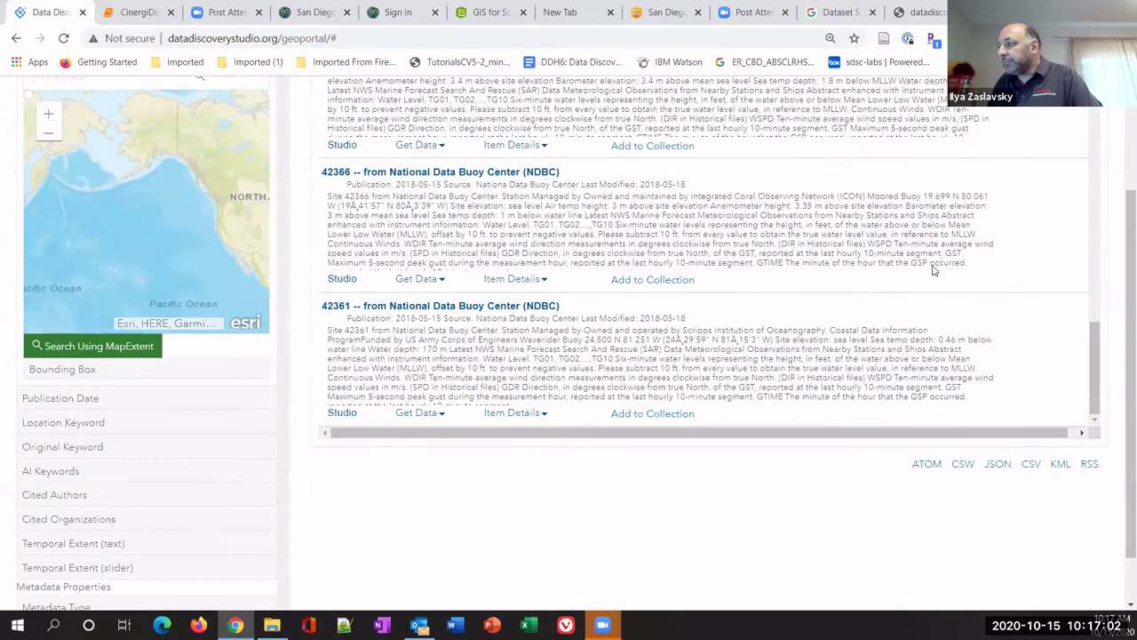
pyautogui.scroll(5, 844, 264)
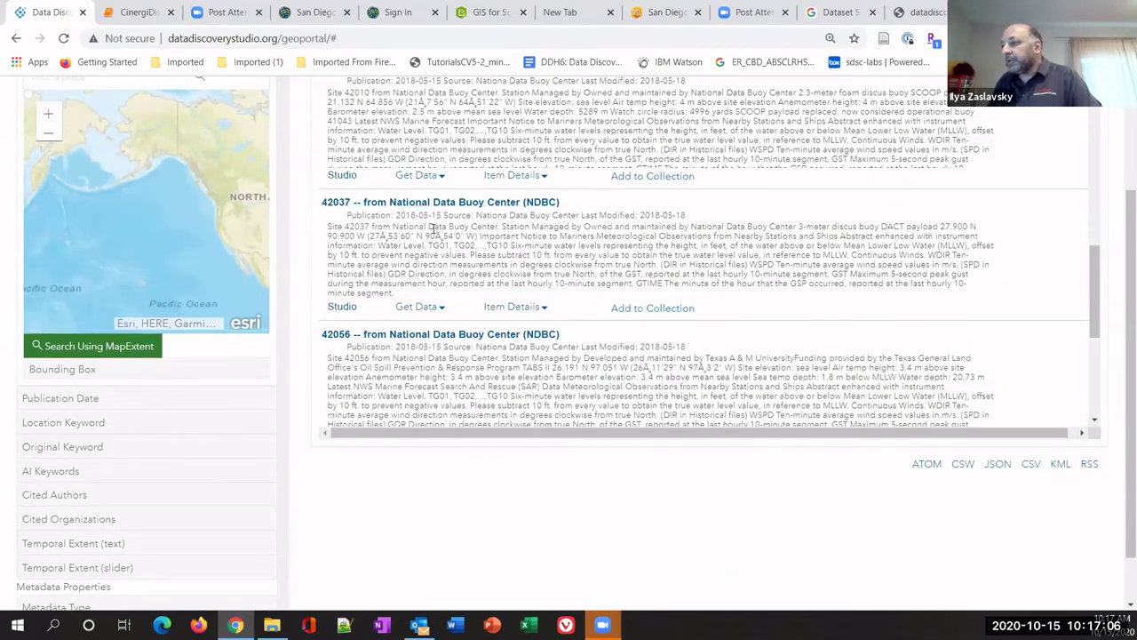
pyautogui.click(343, 307)
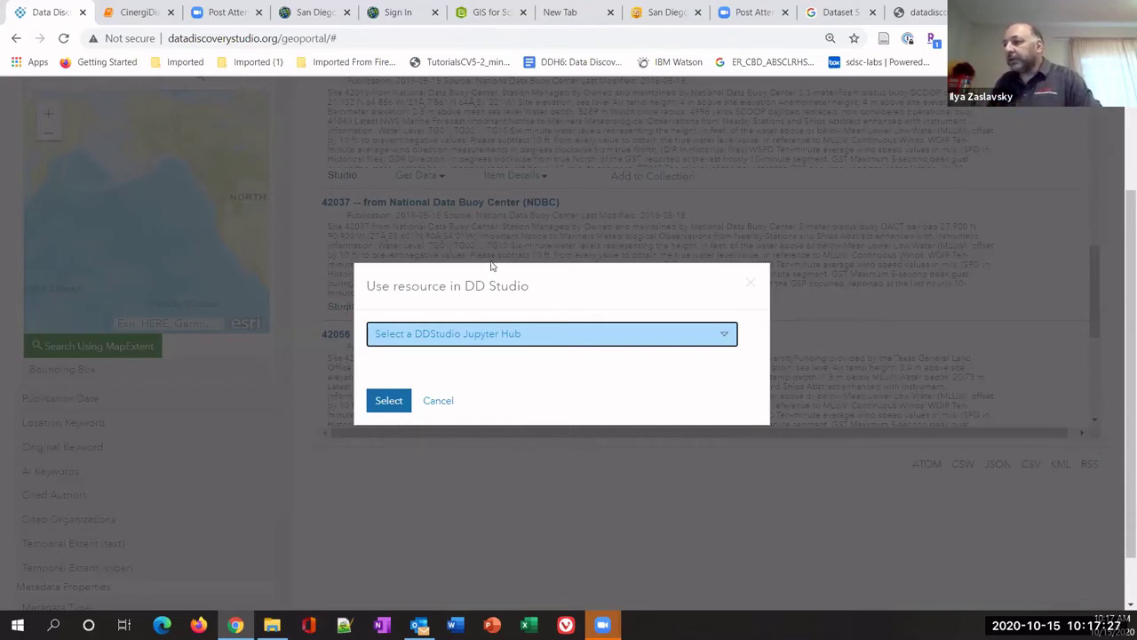
# Choose UCSD Data Science Hub (UCSD) as the Jupyter hub for buoy record 42037.
pyautogui.click(446, 338)
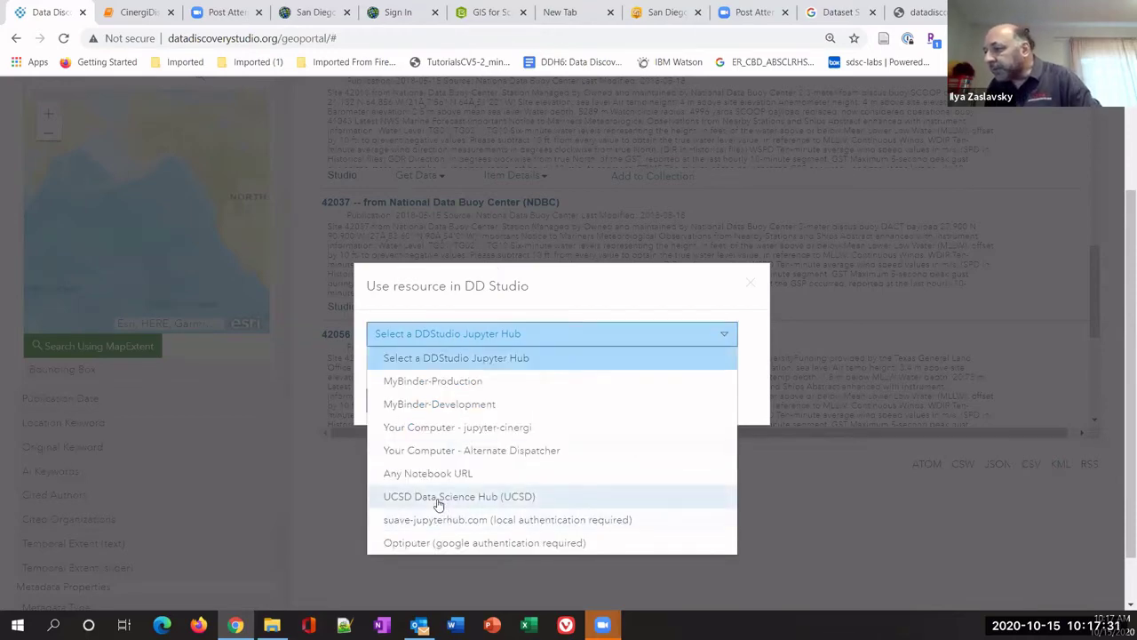
pyautogui.click(438, 499)
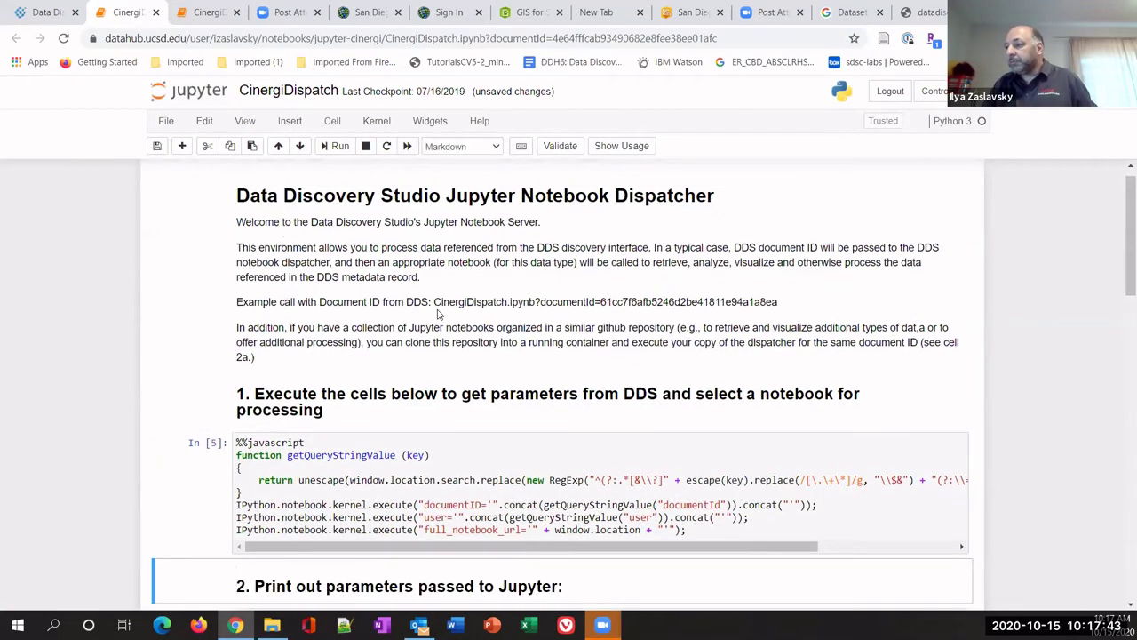
# Run the dispatcher cells and compare the printed DocumentID with the page address.
pyautogui.hotkey('shift', 'Return')
pyautogui.hotkey('shift', 'Return')
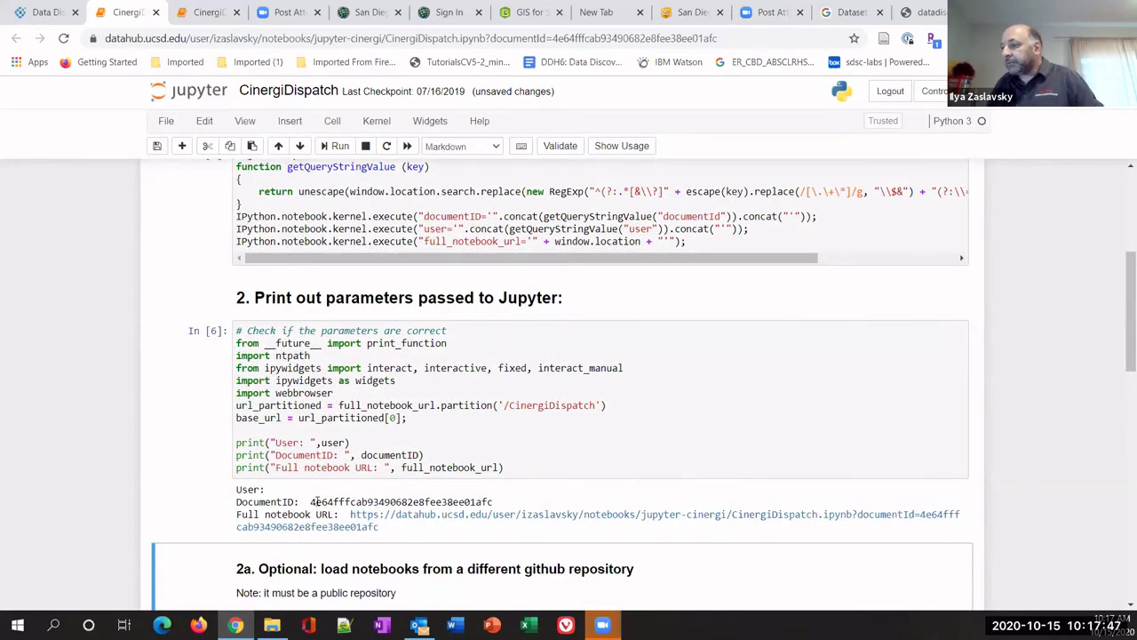
pyautogui.moveTo(311, 502); pyautogui.dragTo(496, 508)
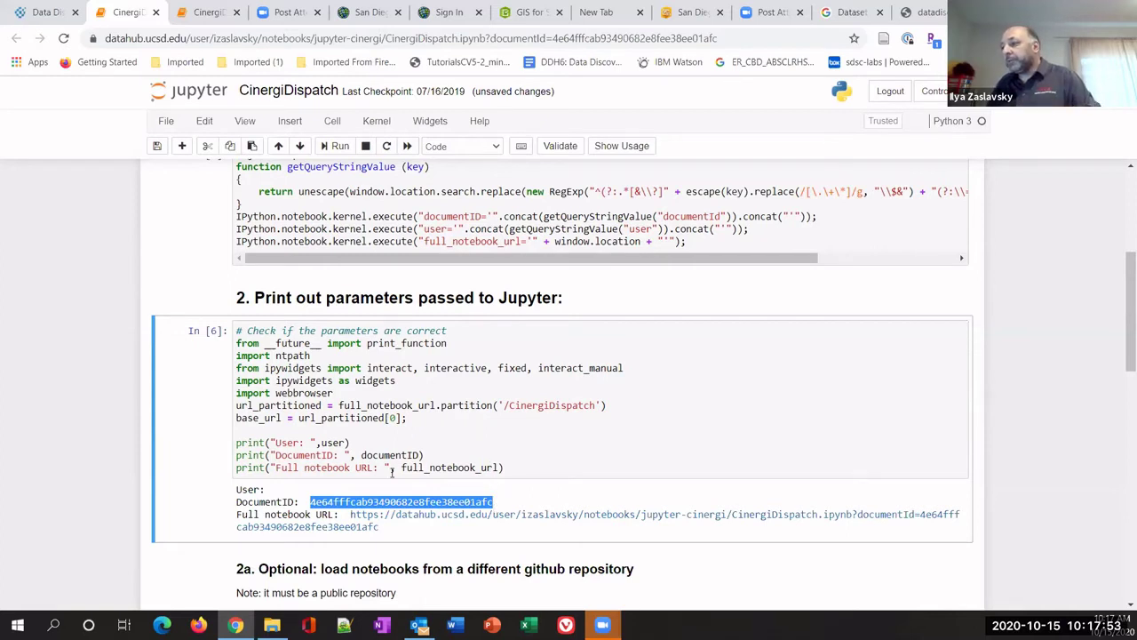
pyautogui.doubleClick(730, 37)
pyautogui.doubleClick(758, 37)
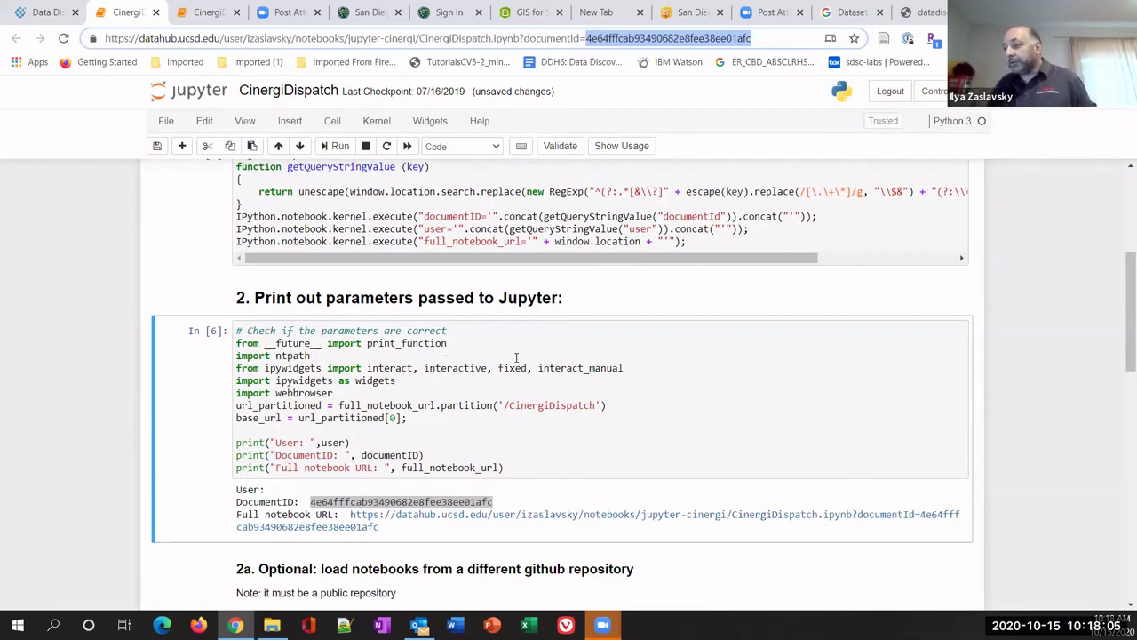
pyautogui.scroll(-1, 478, 382)
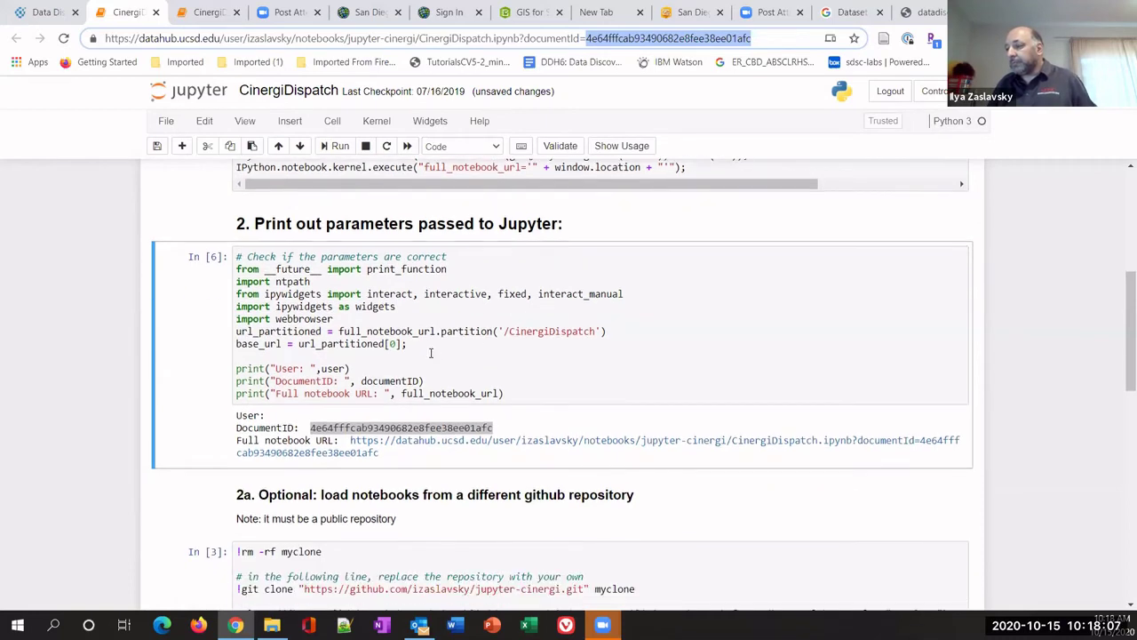
pyautogui.scroll(-2, 431, 353)
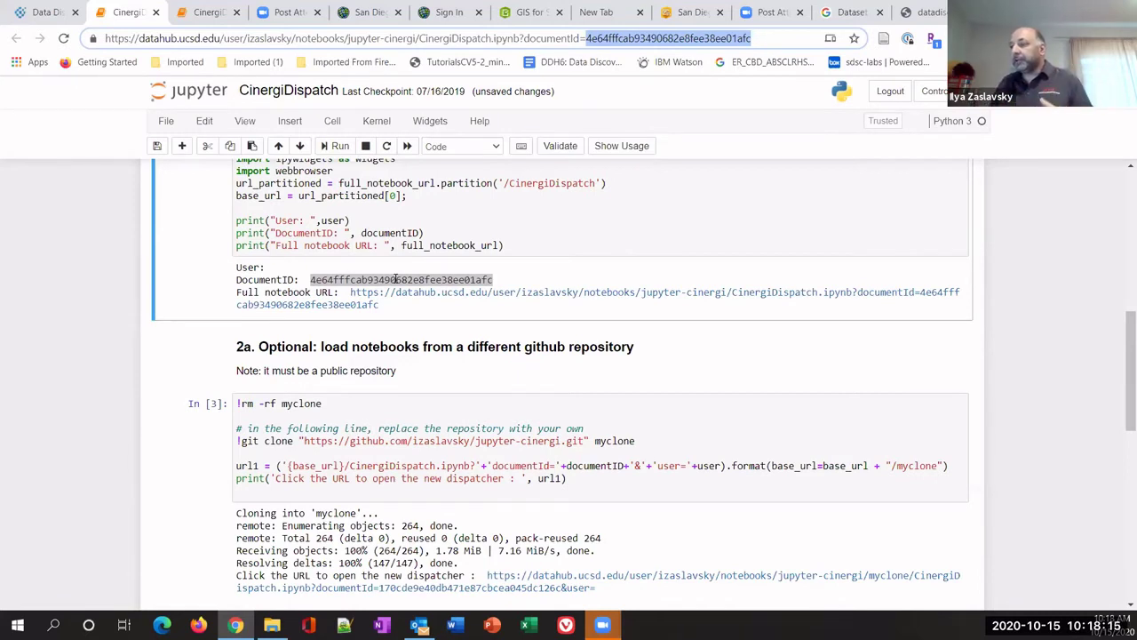
pyautogui.scroll(-2, 435, 368)
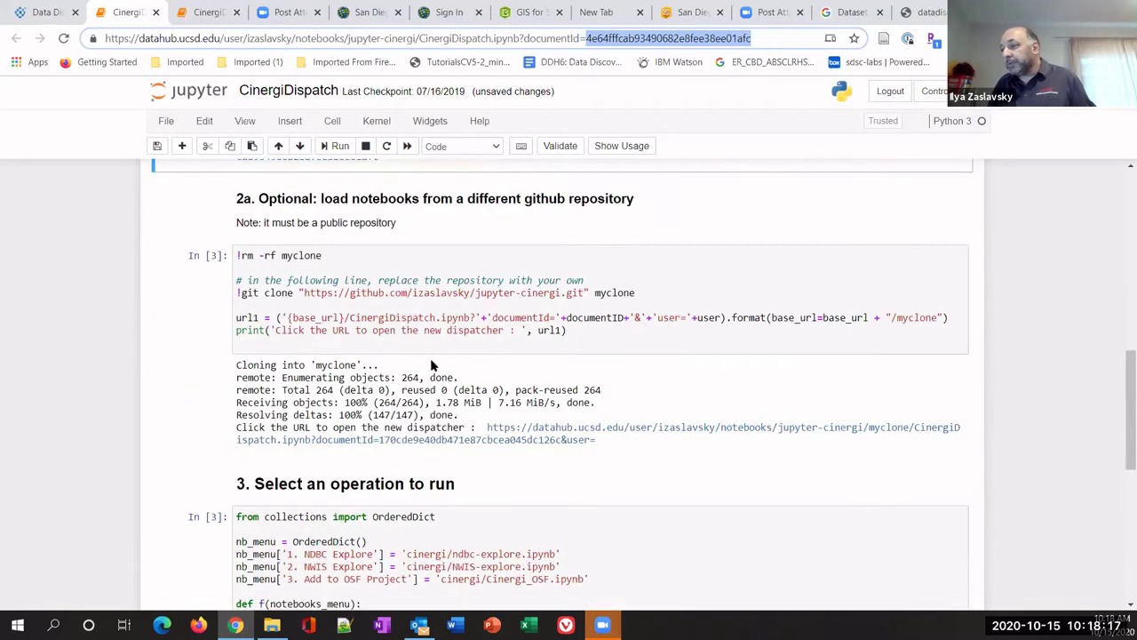
pyautogui.scroll(-2, 367, 398)
# Choose 1. NDBC Explore as the operation and run the cell that opens it.
pyautogui.click(311, 392)
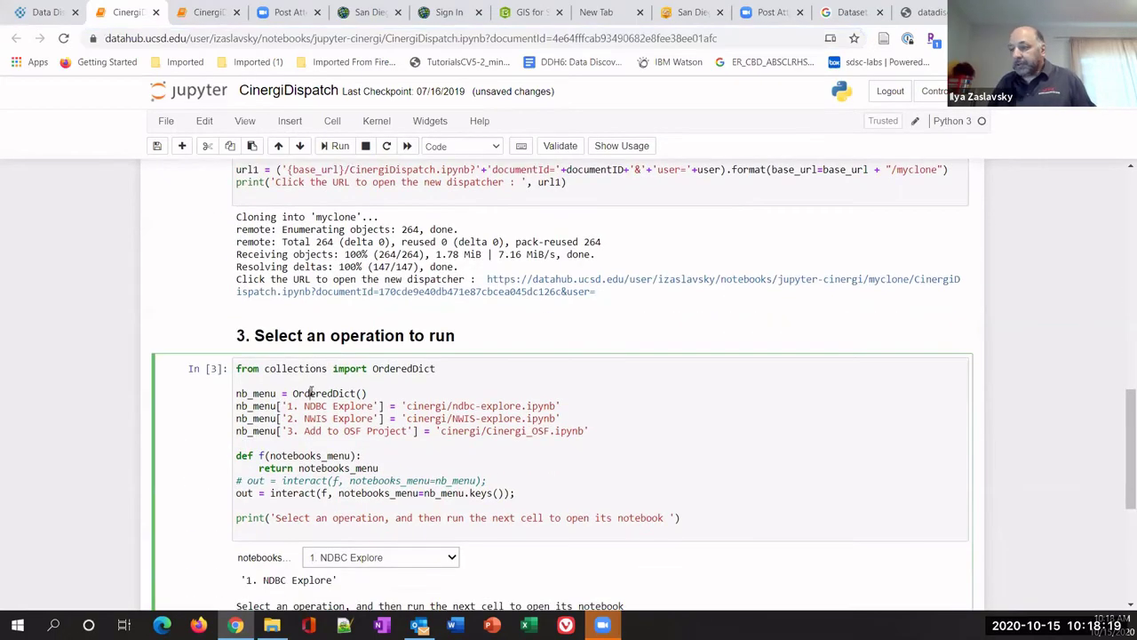
pyautogui.hotkey('shift', 'Return')
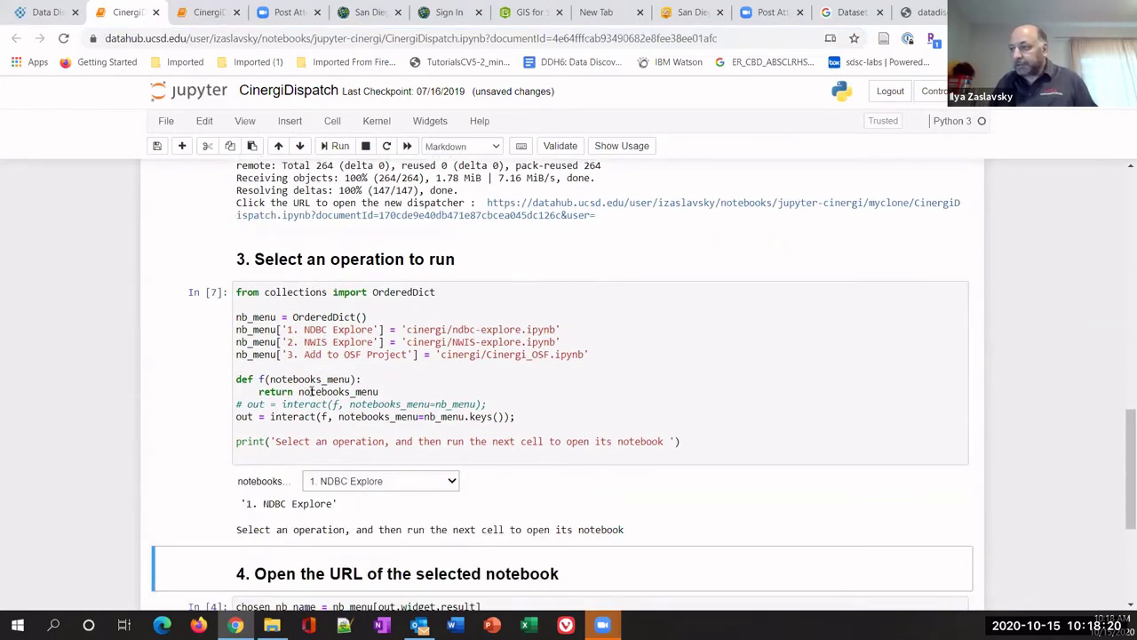
pyautogui.click(382, 480)
pyautogui.click(377, 495)
pyautogui.scroll(-3, 388, 451)
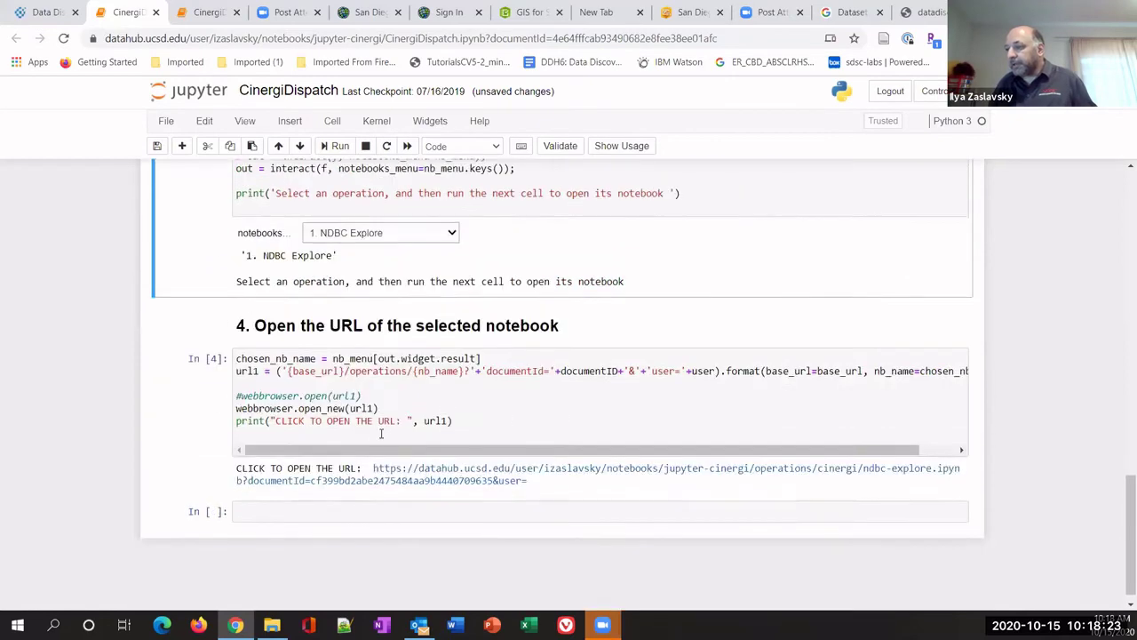
pyautogui.click(310, 404)
pyautogui.hotkey('shift', 'Return')
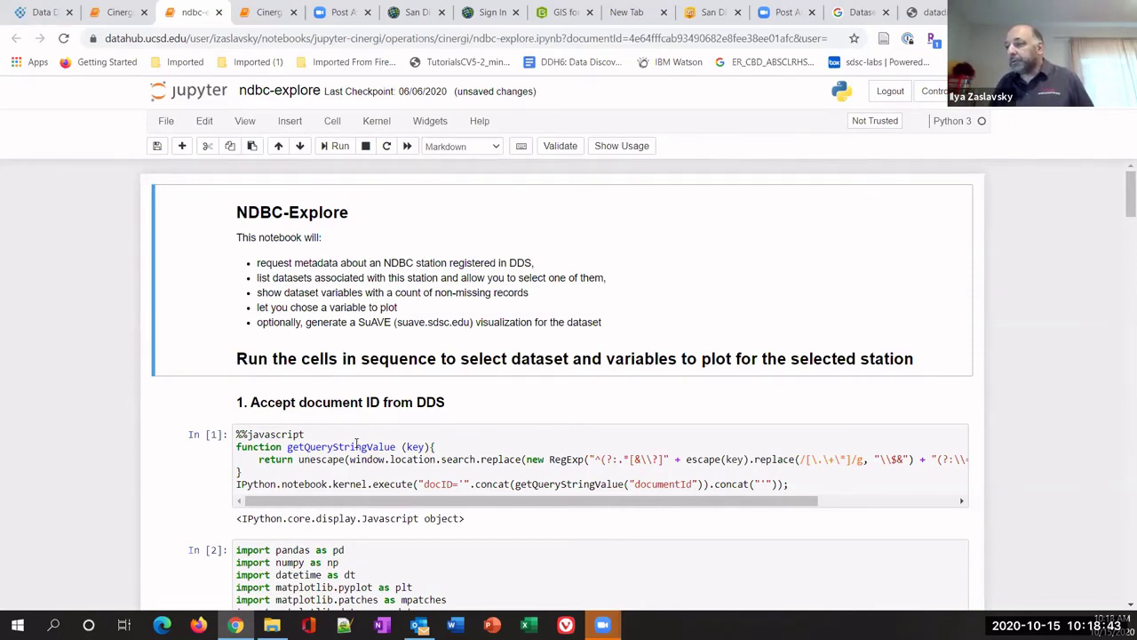
# Run the ndbc-explore cell that accepts the document ID.
pyautogui.scroll(-1, 356, 443)
pyautogui.click(337, 393)
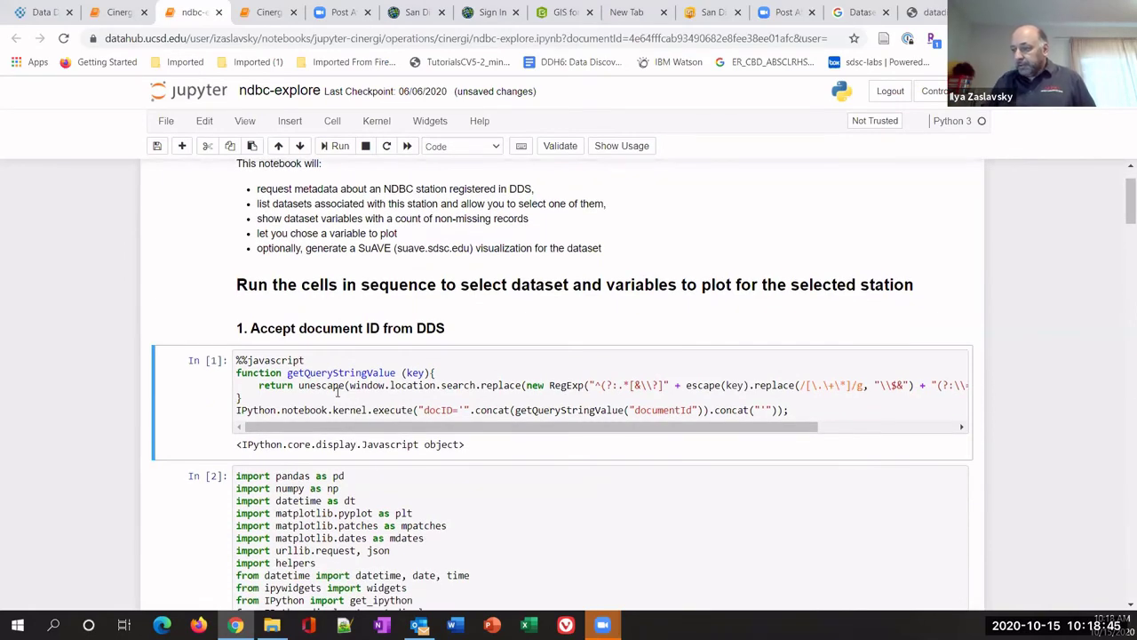
pyautogui.hotkey('shift', 'Return')
pyautogui.hotkey('shift', 'Return')
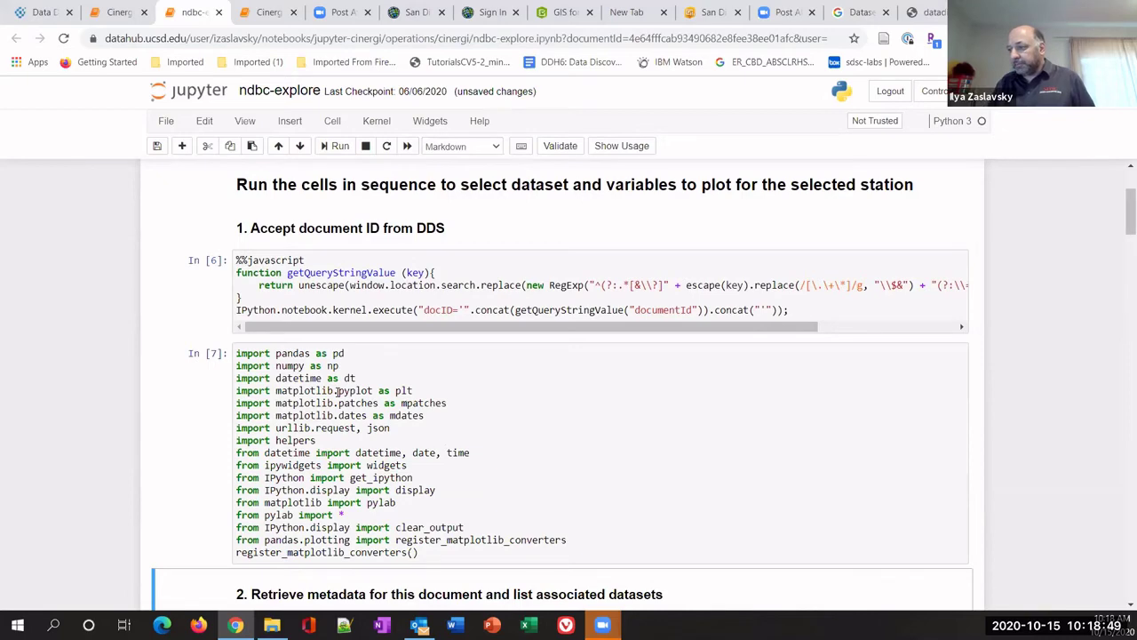
pyautogui.scroll(-2, 365, 382)
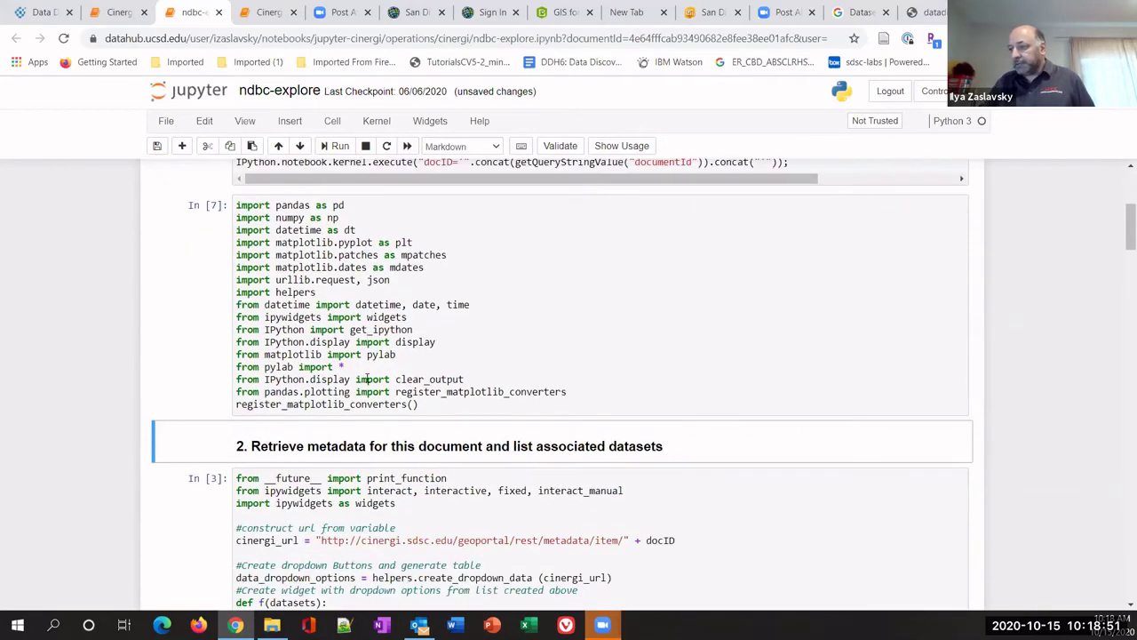
# Run the metadata cell to list datasets, pointing out the cinergi_url string.
pyautogui.hotkey('shift', 'Return')
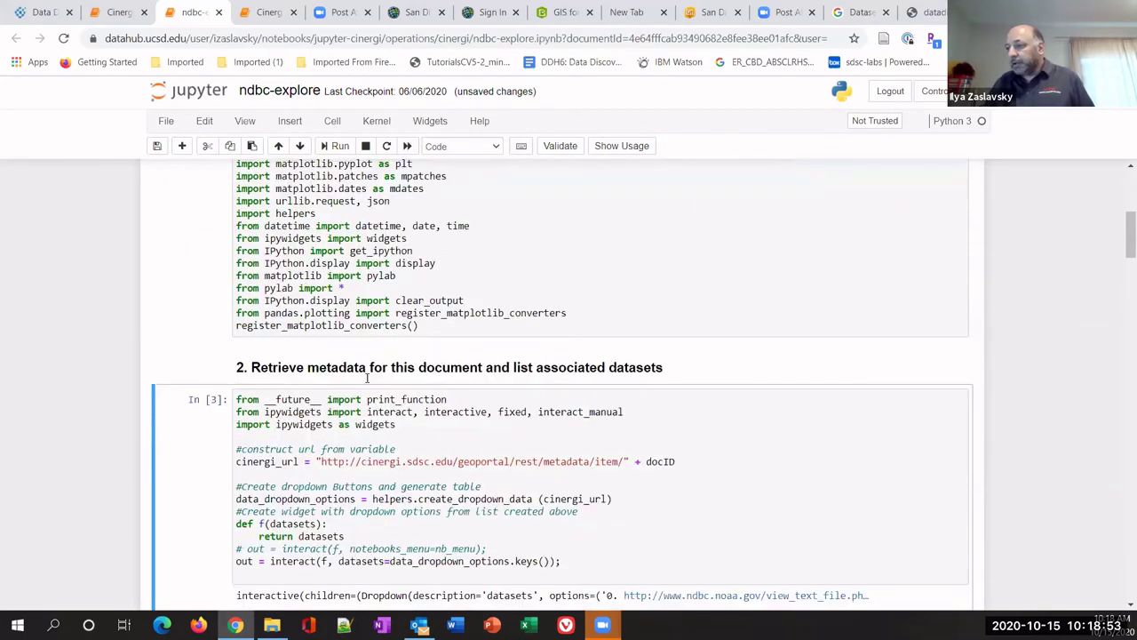
pyautogui.hotkey('shift', 'Return')
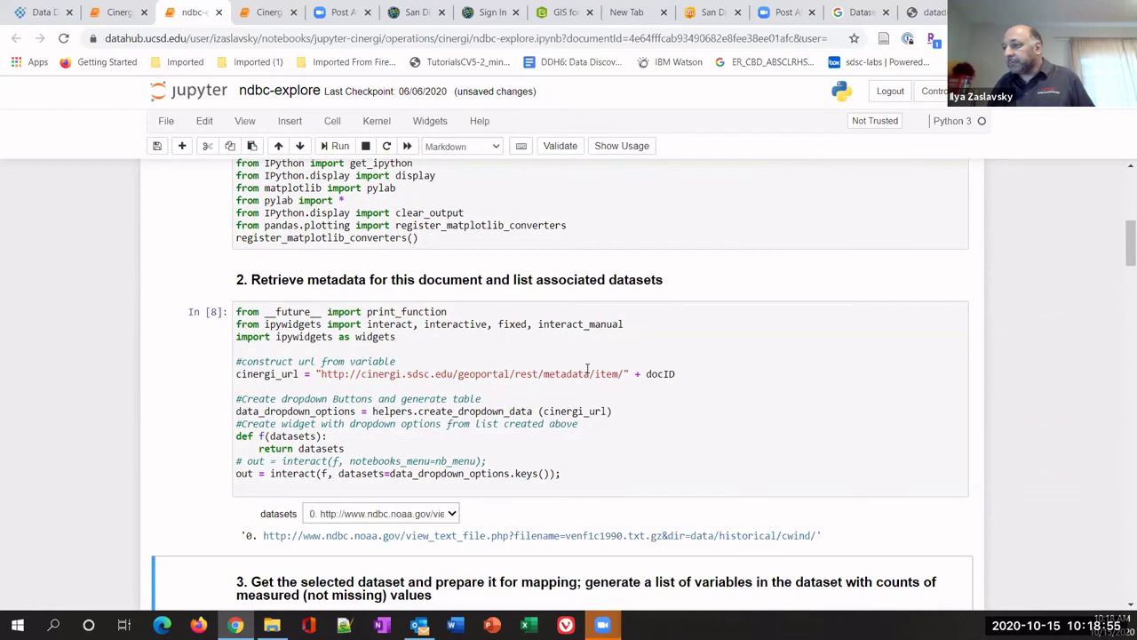
pyautogui.moveTo(623, 374); pyautogui.dragTo(321, 374)
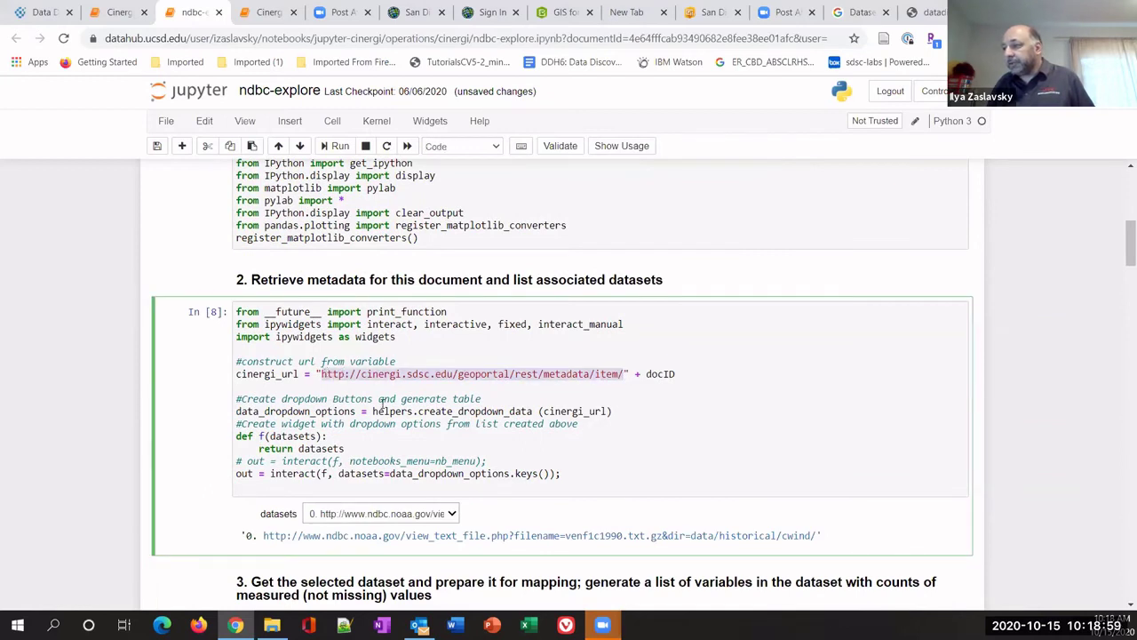
pyautogui.click(414, 391)
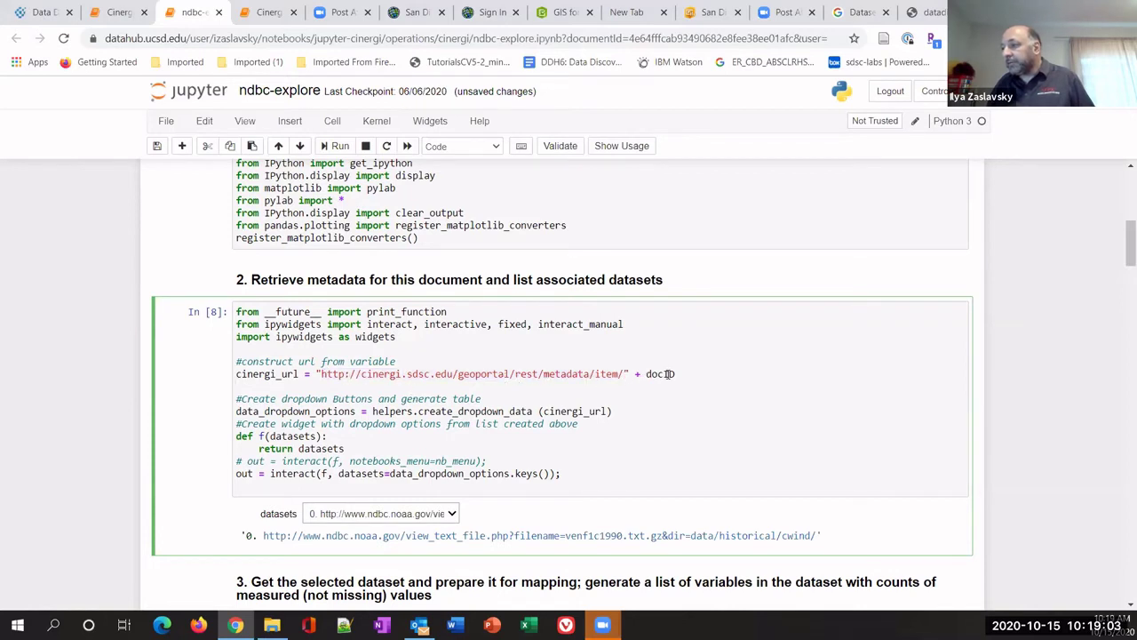
# Choose dataset 35, venf1h1995, from the associated datasets list.
pyautogui.click(407, 513)
pyautogui.scroll(-5, 502, 417)
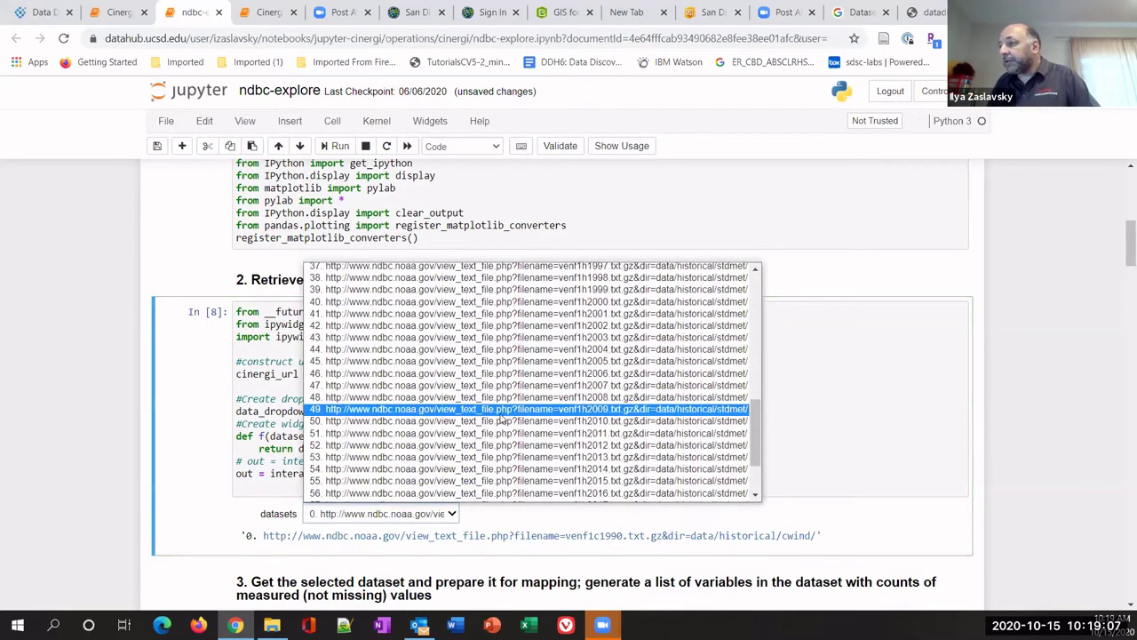
pyautogui.scroll(5, 502, 417)
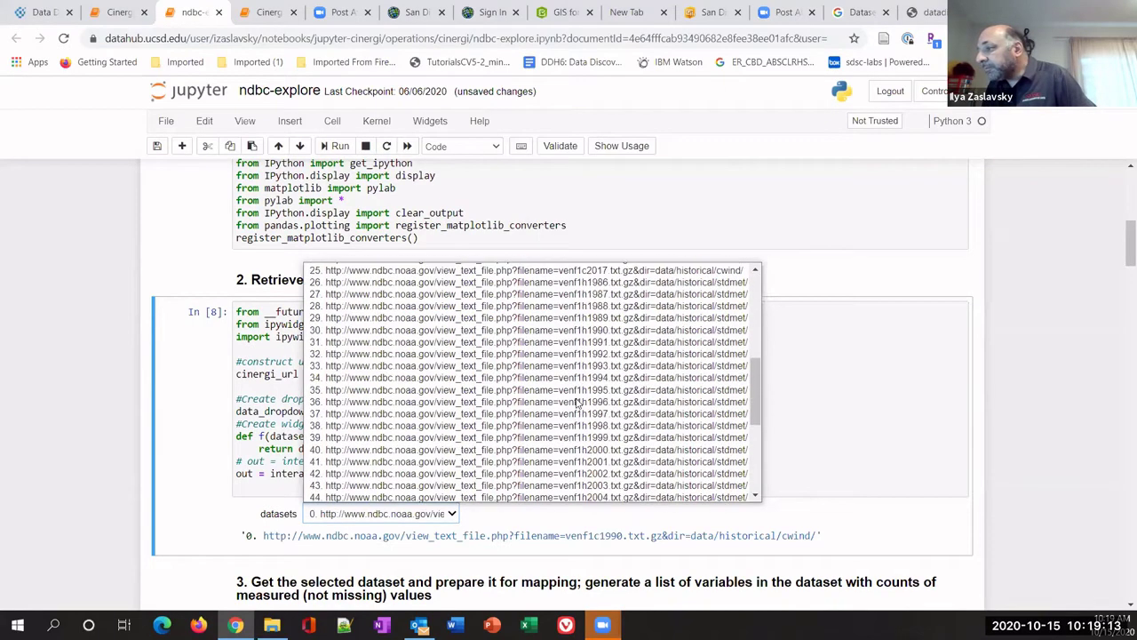
pyautogui.scroll(-3, 578, 397)
pyautogui.click(582, 391)
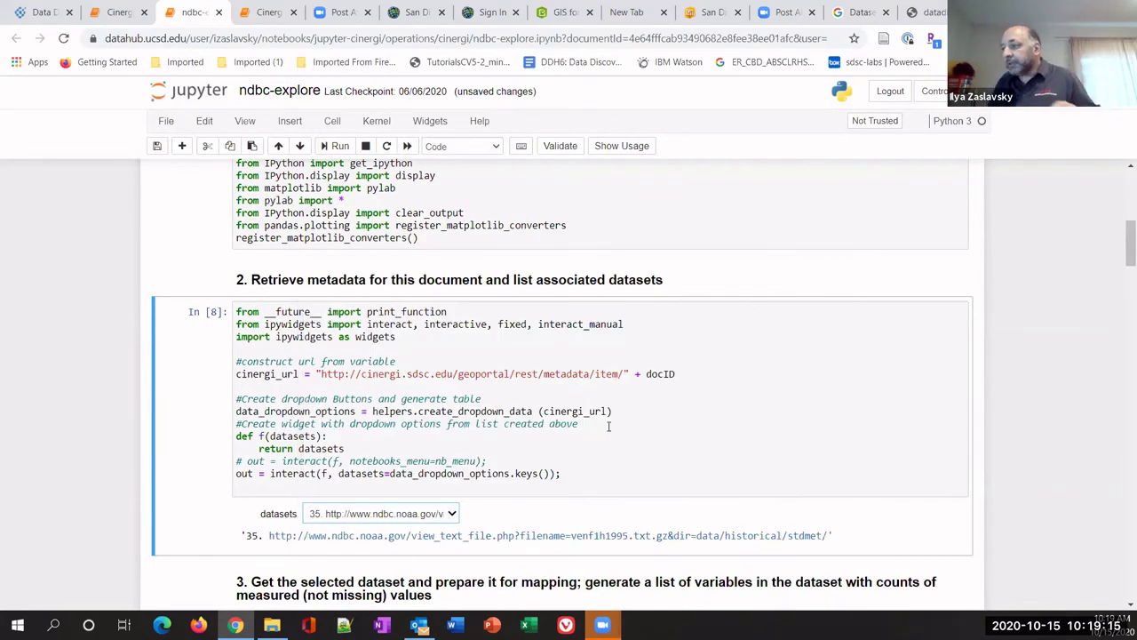
# Run the section 3 cell to load the 1995 data and its variable counts.
pyautogui.scroll(-3, 608, 426)
pyautogui.click(417, 435)
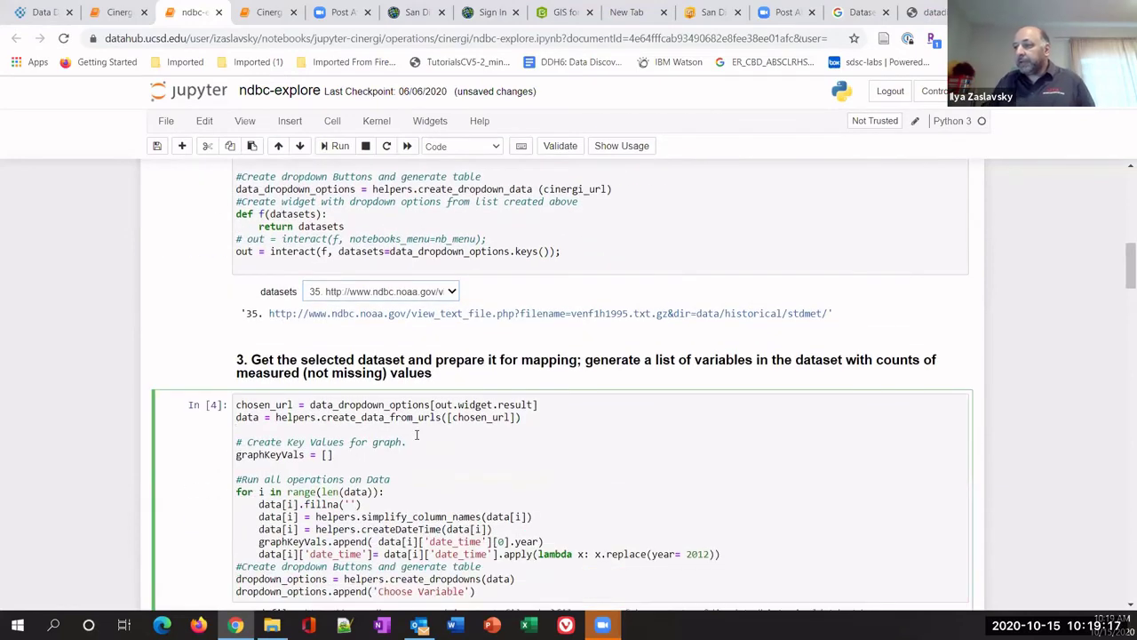
pyautogui.hotkey('shift', 'Return')
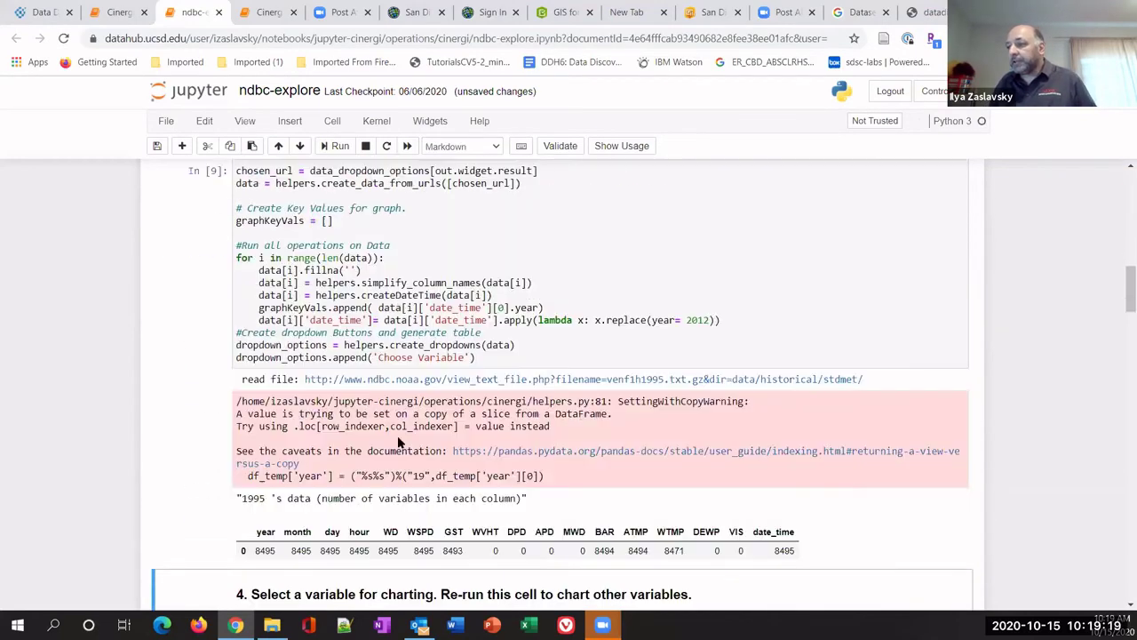
pyautogui.scroll(-1, 515, 417)
pyautogui.scroll(-1, 514, 417)
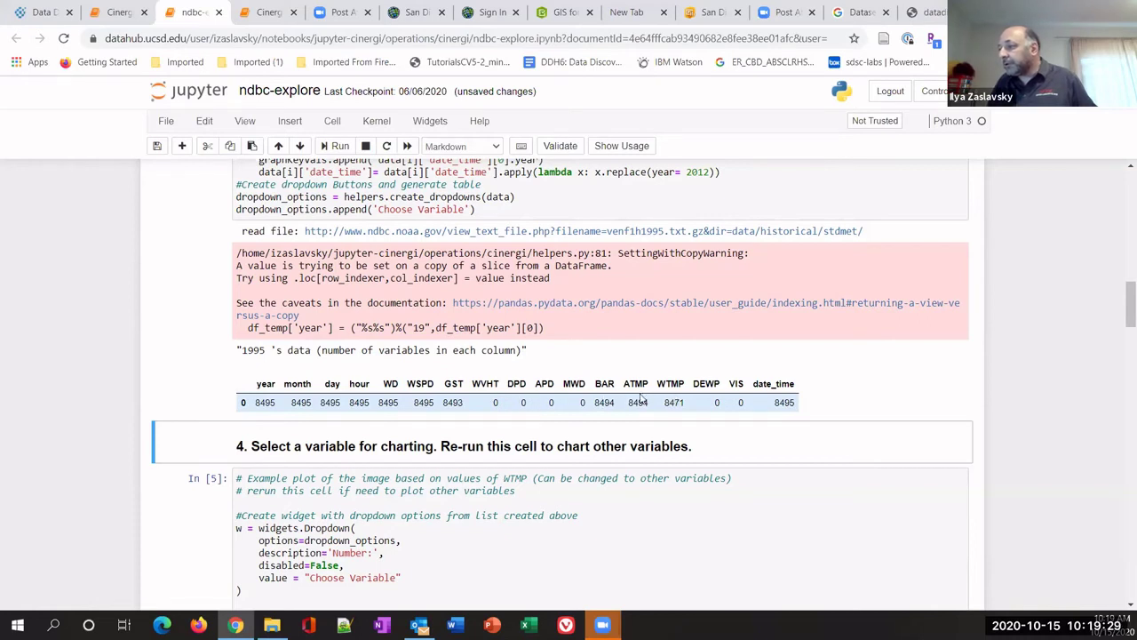
# Plot the WTMP water-temperature variable as a 1995 time series.
pyautogui.scroll(-1, 391, 439)
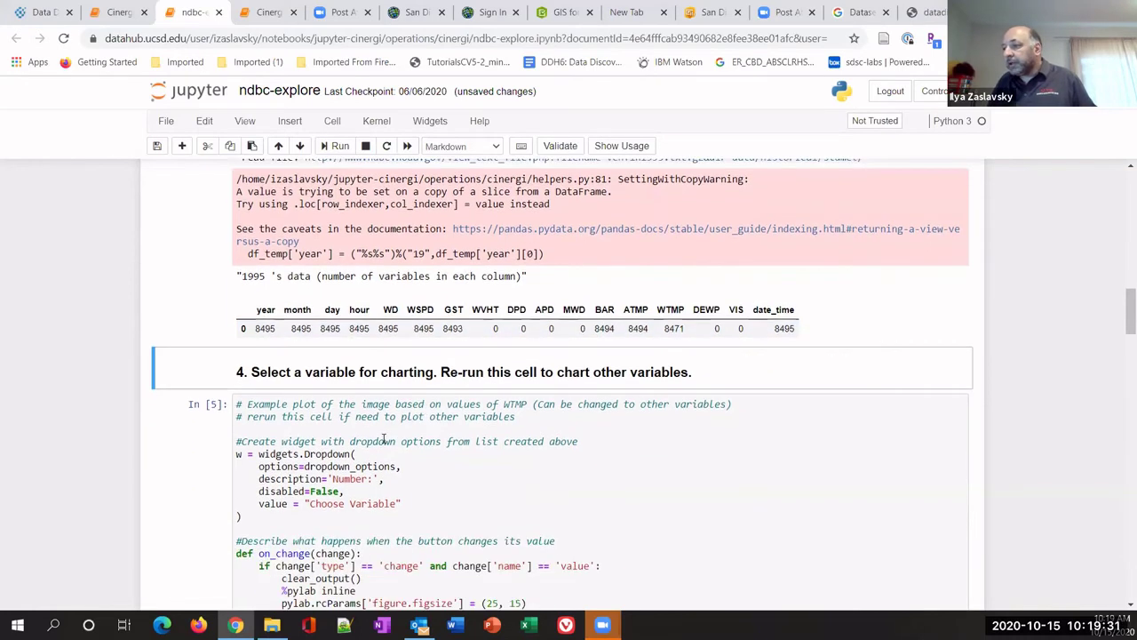
pyautogui.click(387, 439)
pyautogui.scroll(-4, 386, 439)
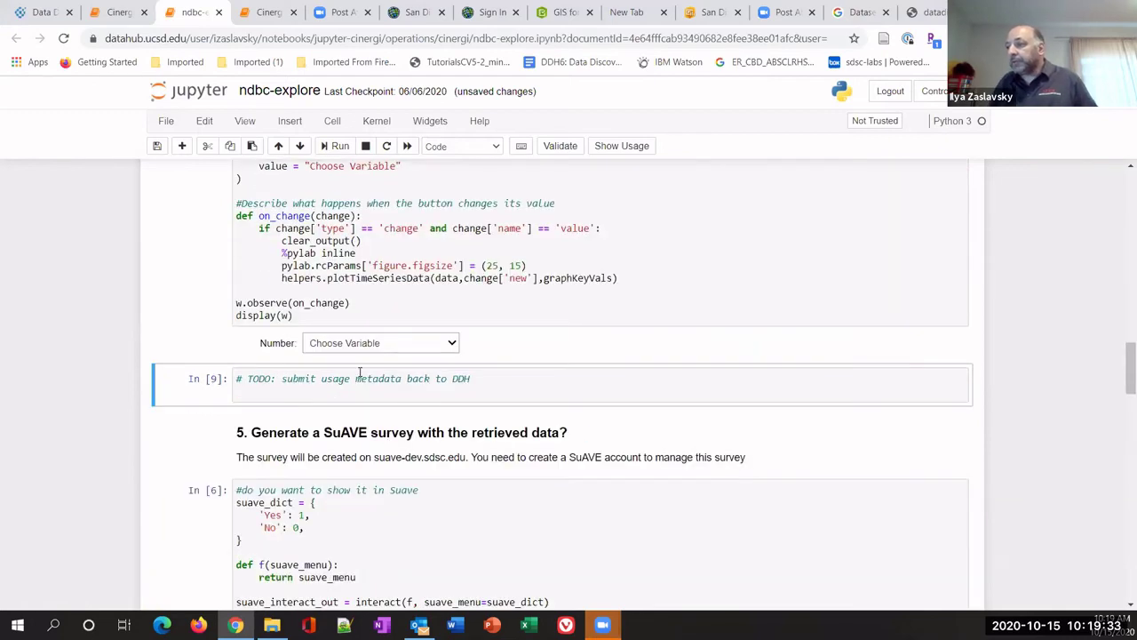
pyautogui.click(378, 345)
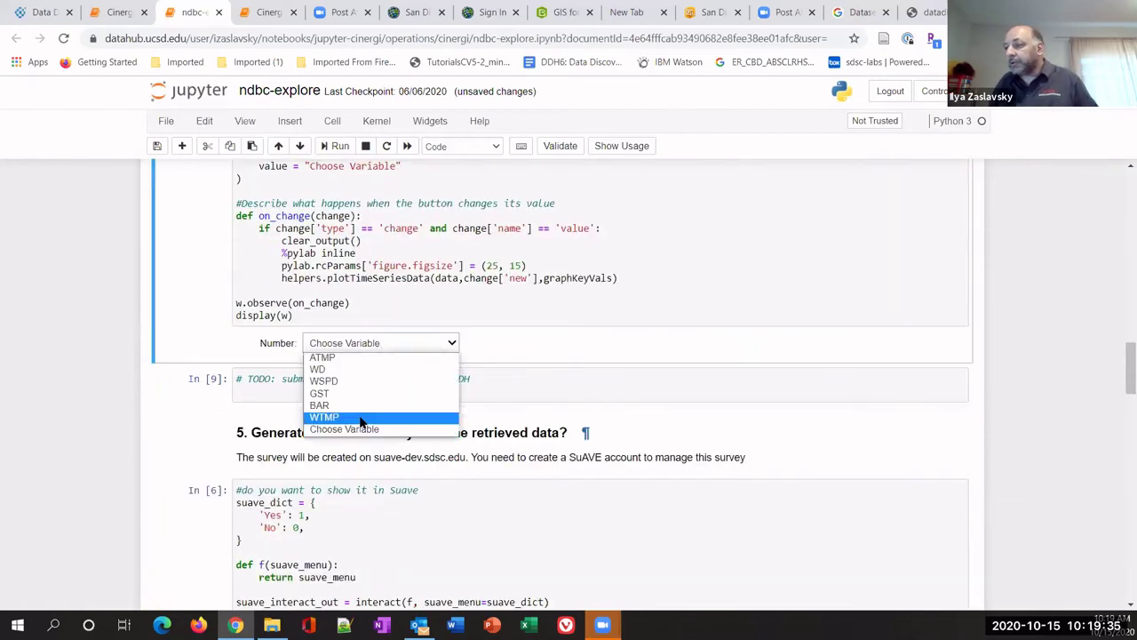
pyautogui.click(365, 417)
pyautogui.scroll(-3, 1066, 391)
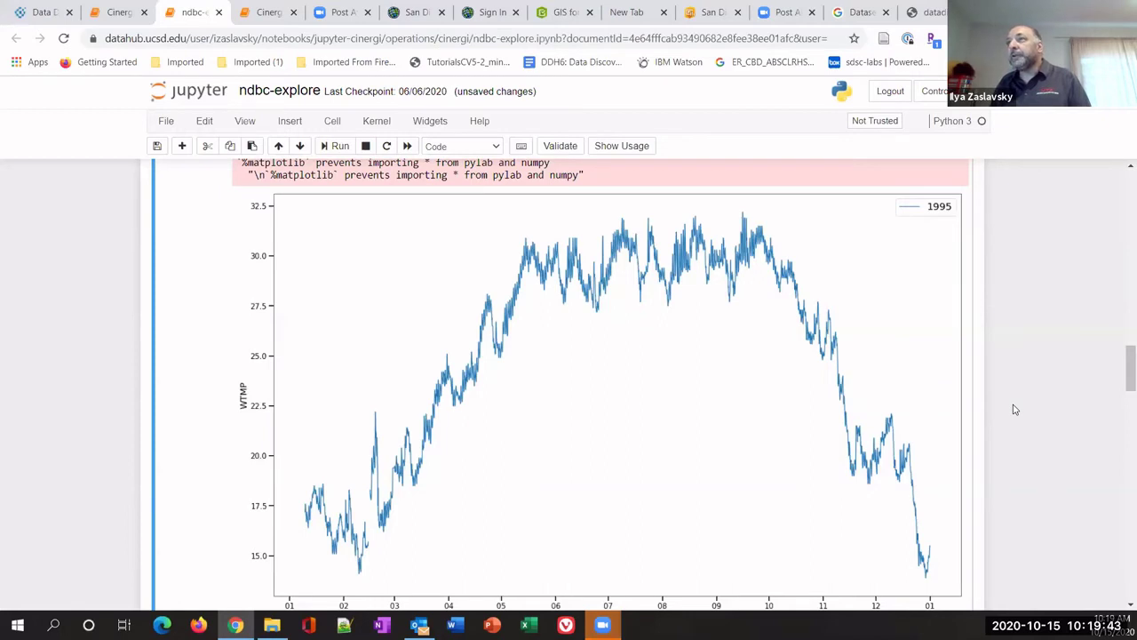
pyautogui.scroll(-1, 1042, 398)
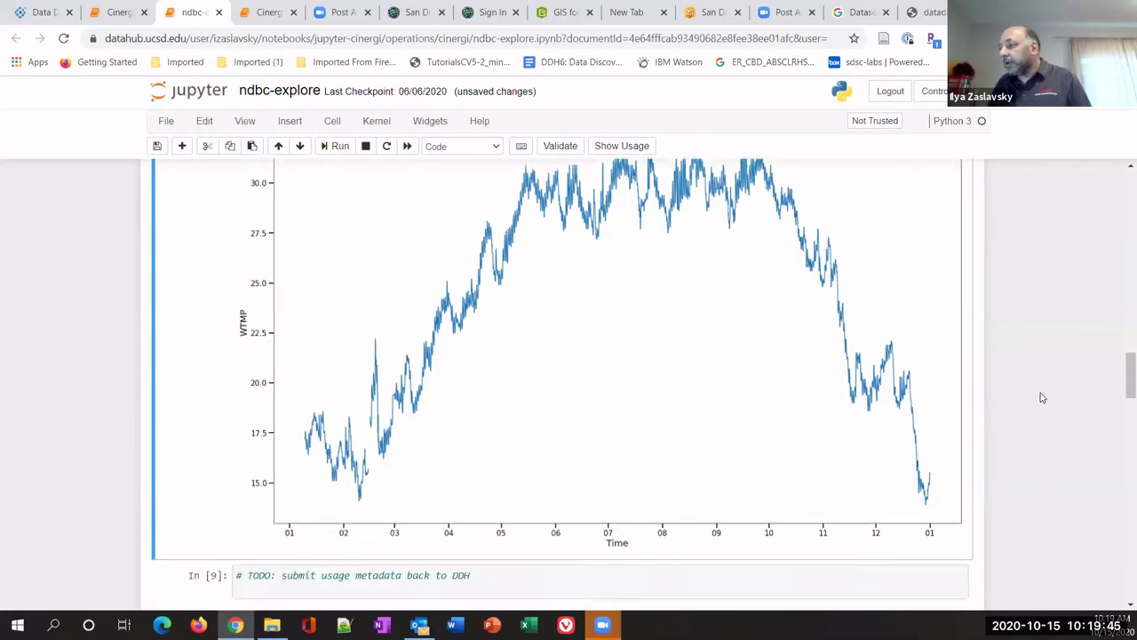
pyautogui.scroll(-1, 1042, 398)
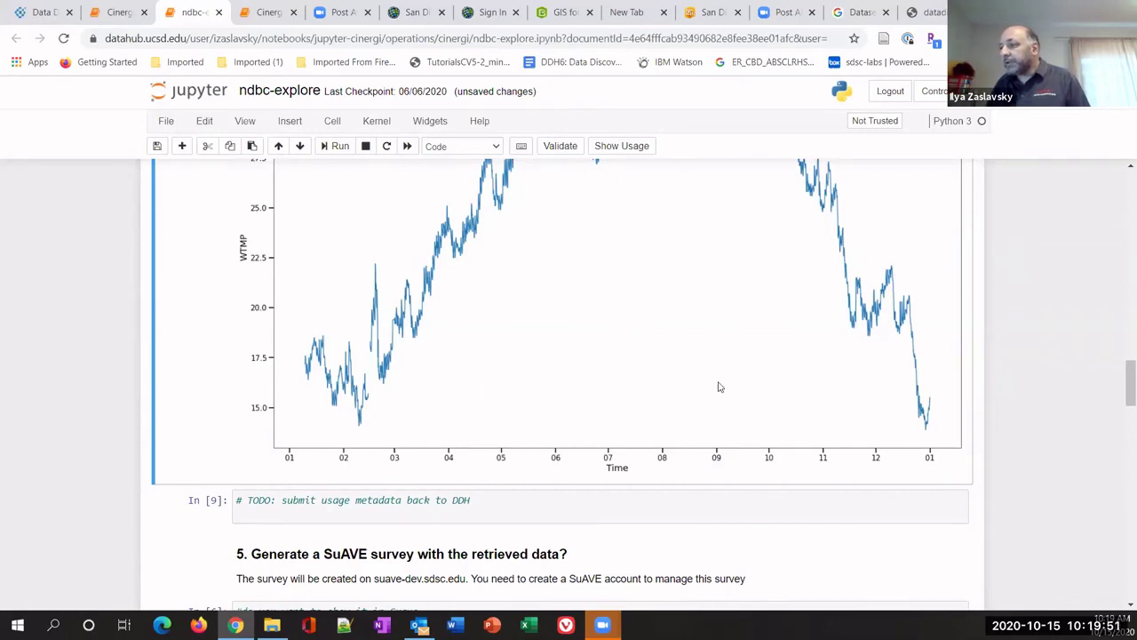
# Re-run the charting cell and plot BAR barometric pressure for 1995.
pyautogui.scroll(6, 1029, 316)
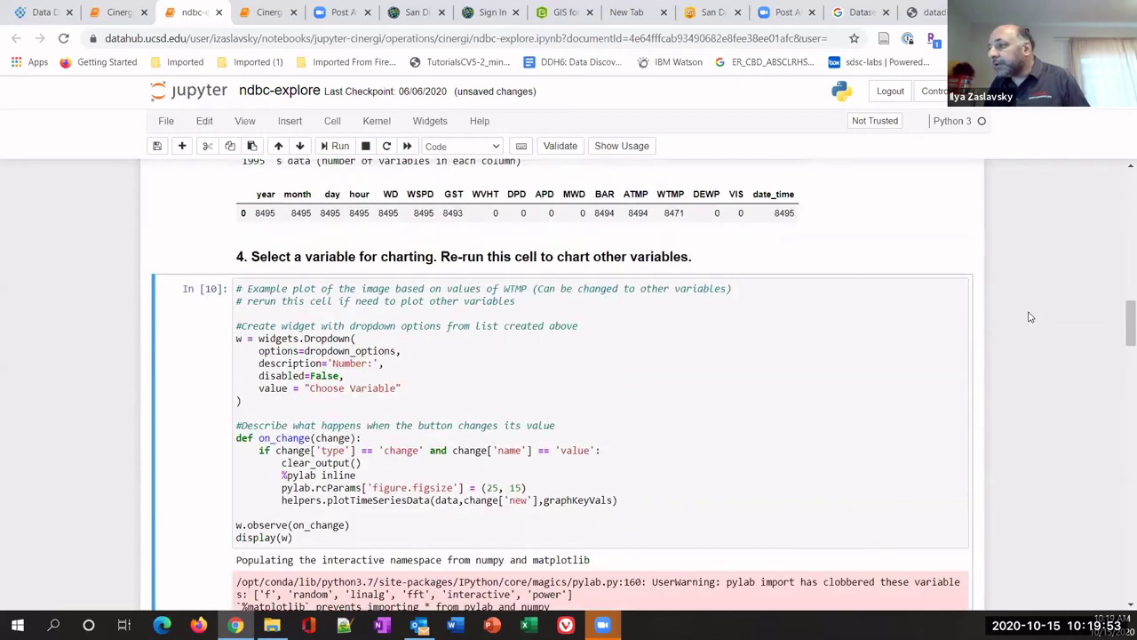
pyautogui.scroll(8, 1029, 316)
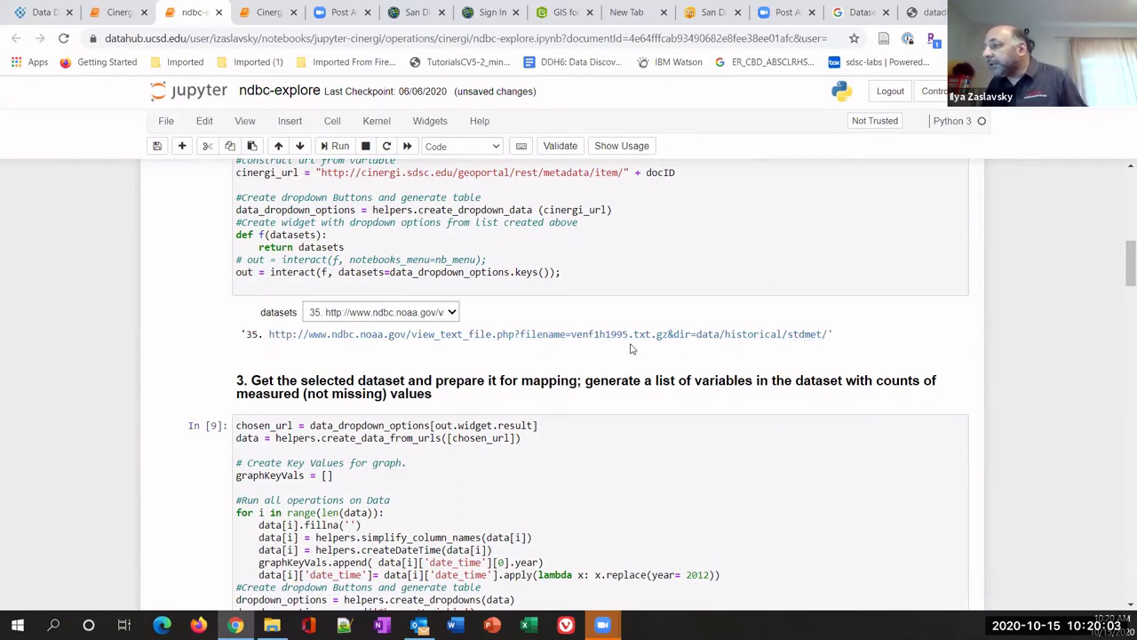
pyautogui.scroll(-12, 1042, 362)
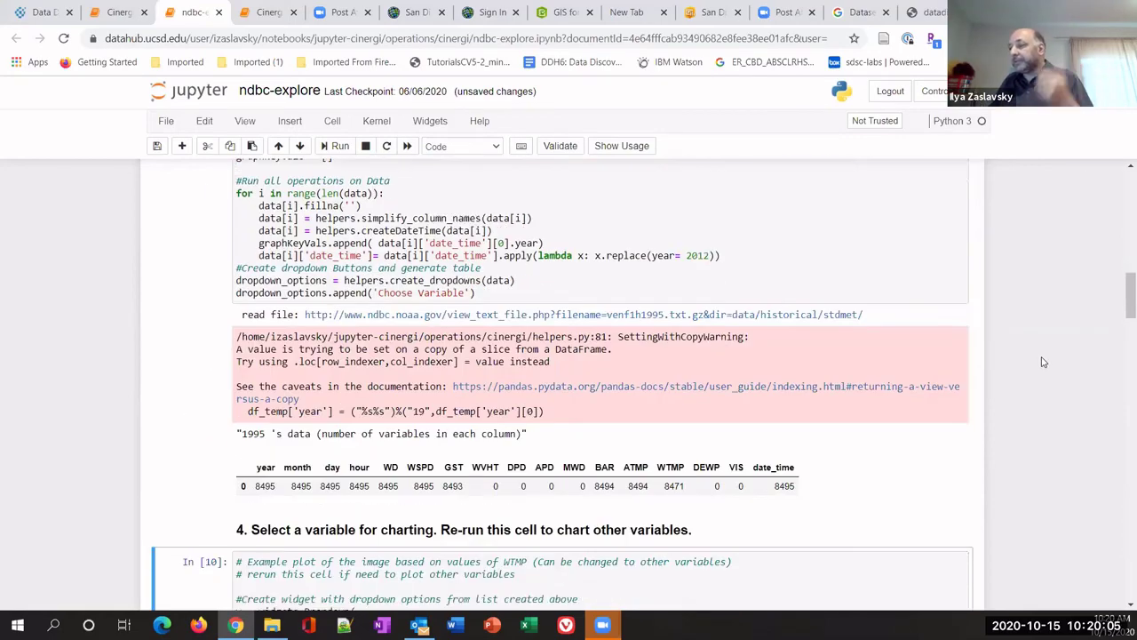
pyautogui.scroll(-3, 1041, 360)
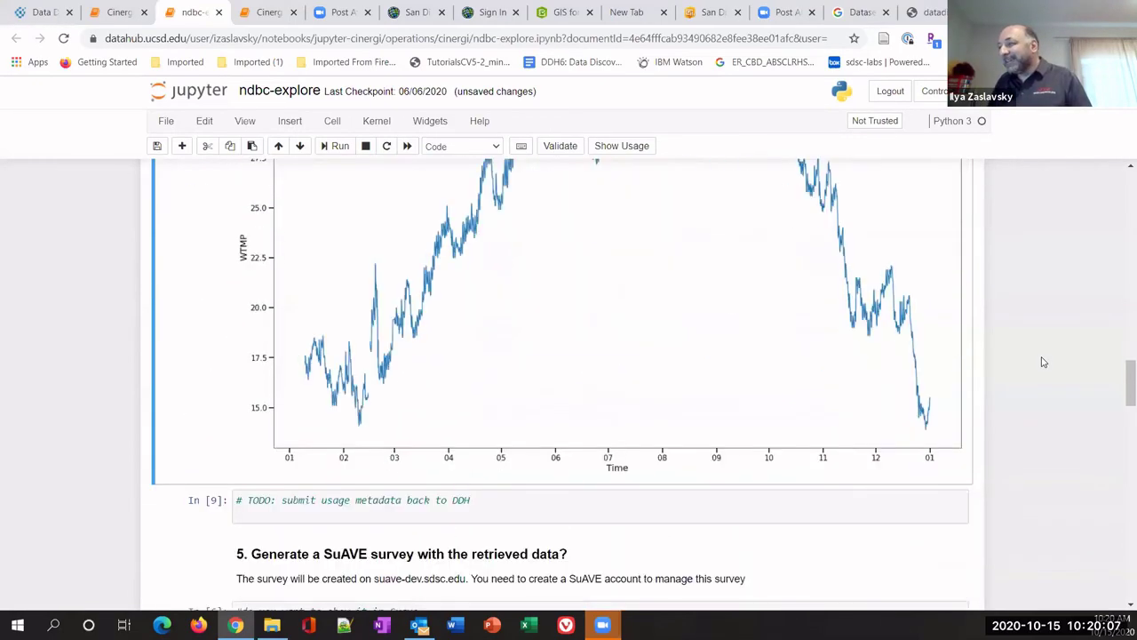
pyautogui.scroll(5, 741, 299)
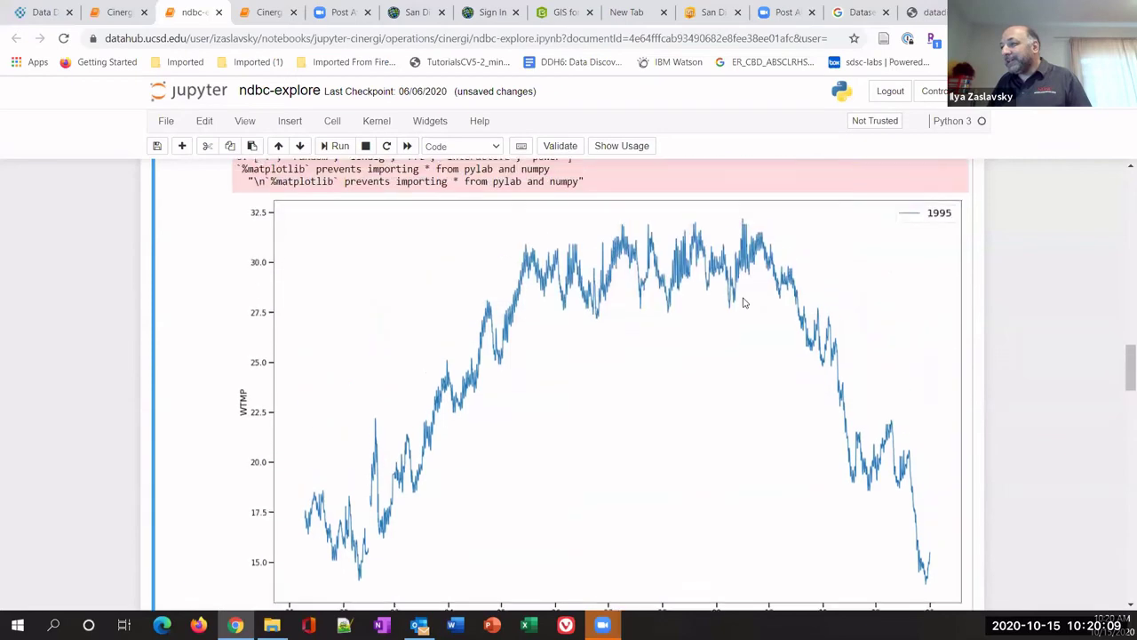
pyautogui.scroll(2, 532, 375)
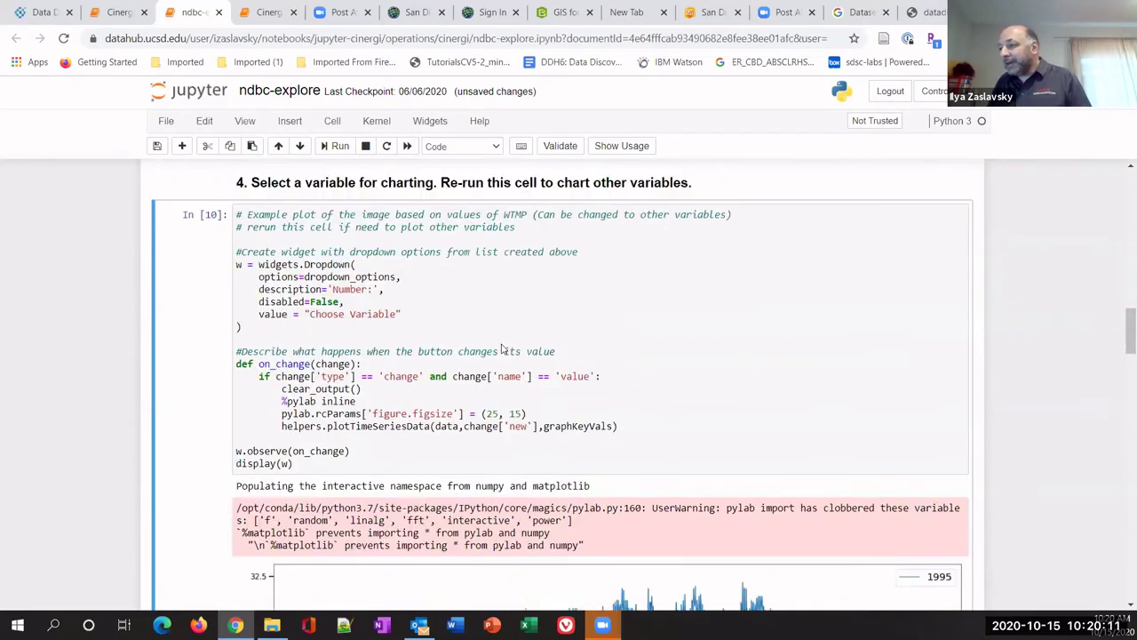
pyautogui.click(462, 335)
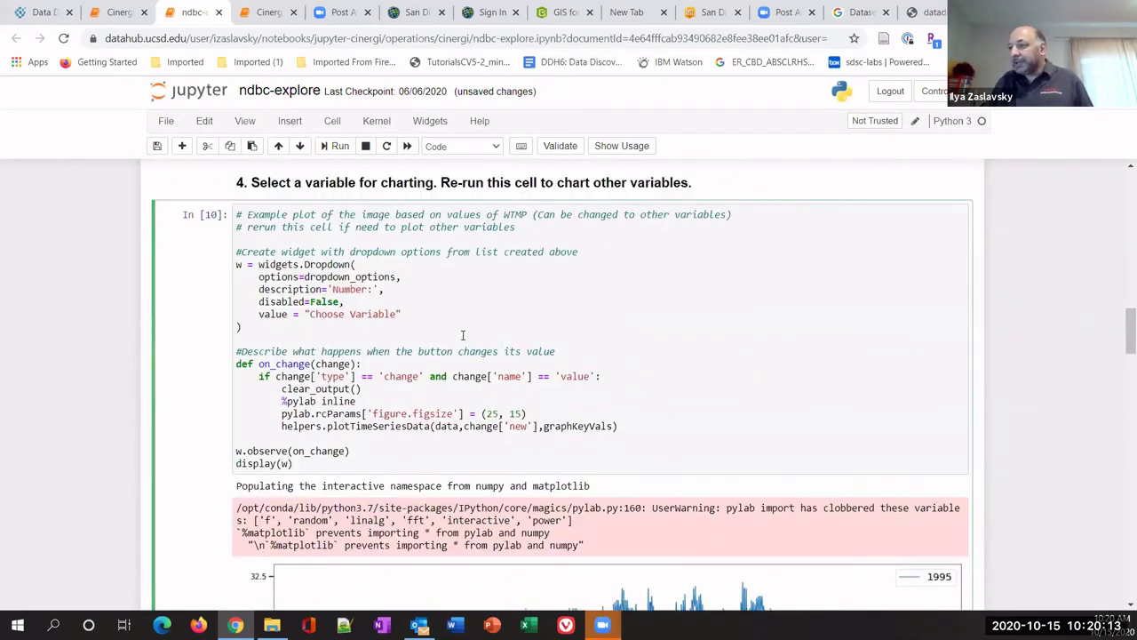
pyautogui.hotkey('ctrl', 'Return')
pyautogui.click(380, 462)
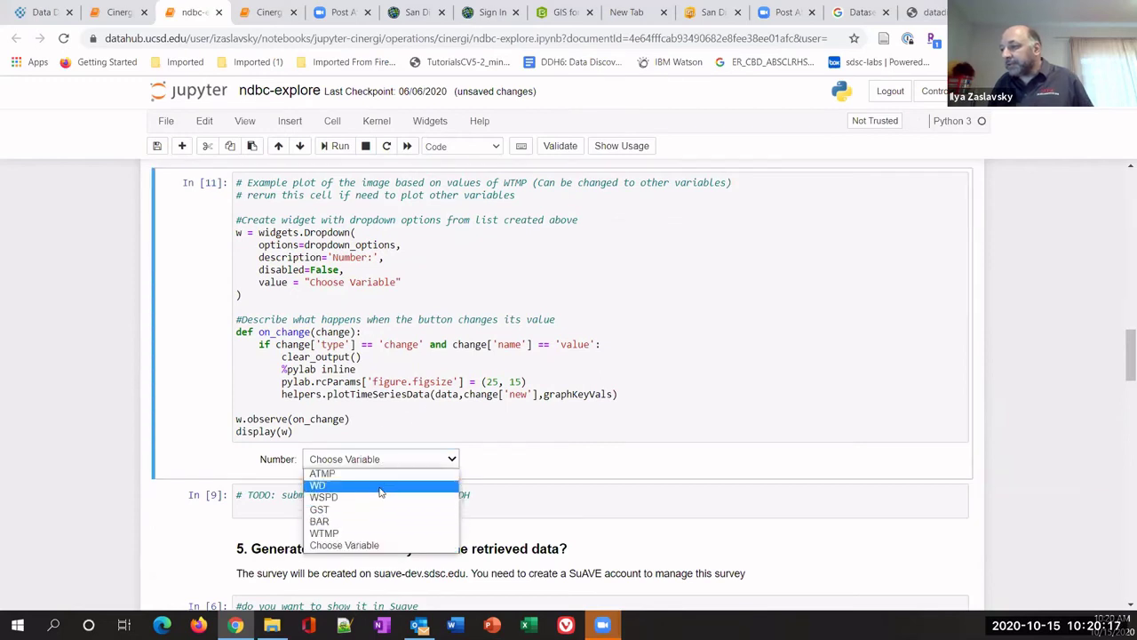
pyautogui.click(356, 521)
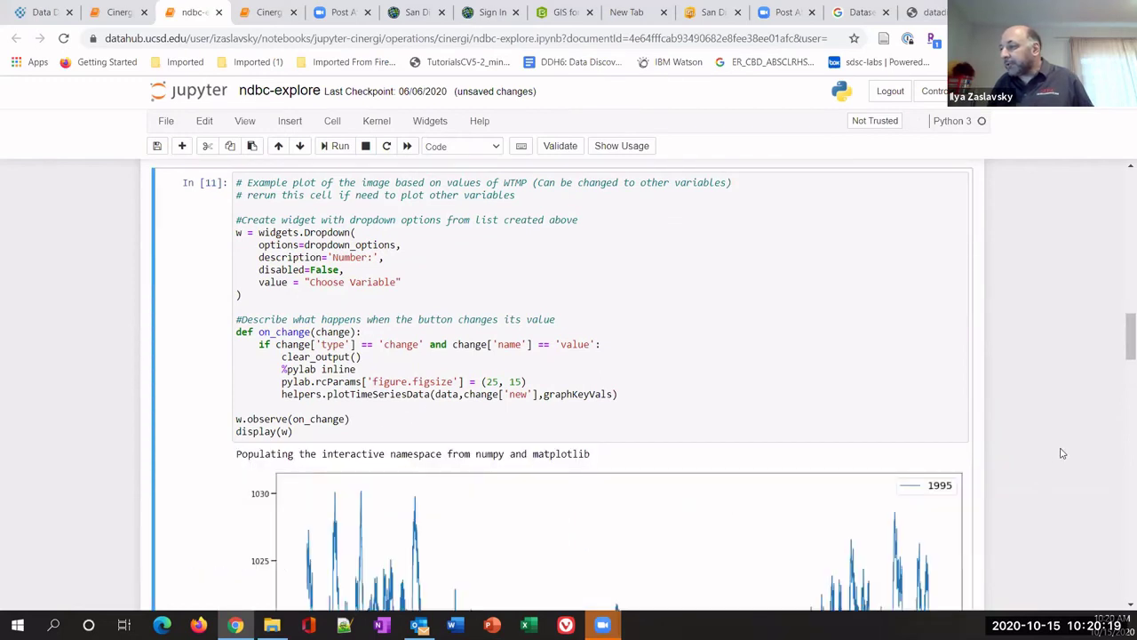
pyautogui.scroll(-3, 1062, 454)
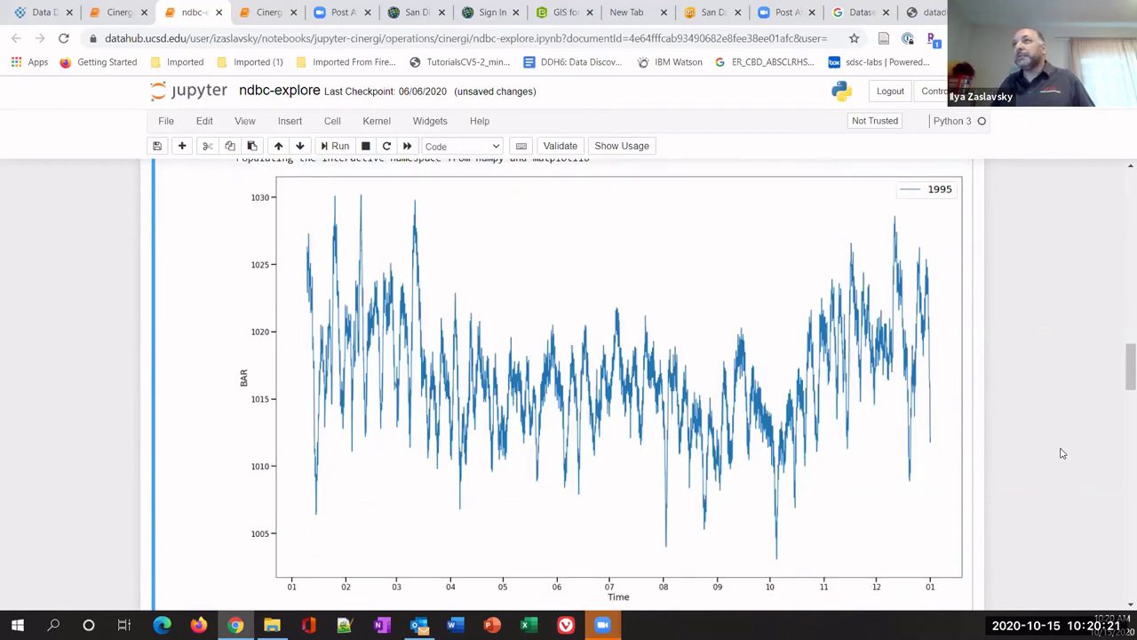